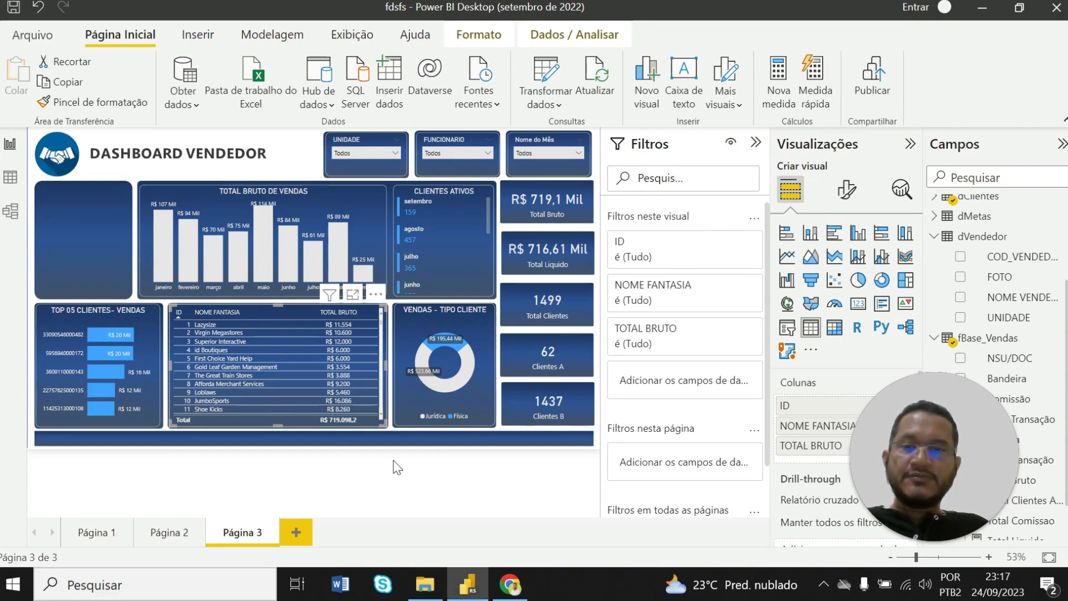
Look through the seller options in the FUNCIONARIO slicer without choosing any
{"action": "left_click", "coordinate": [467, 473]}
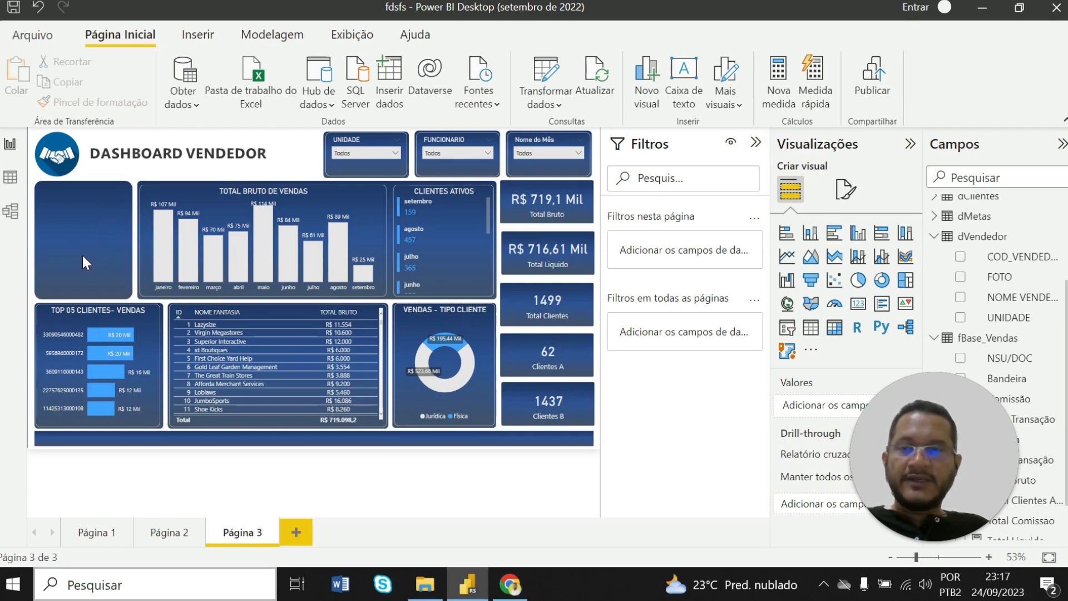
{"action": "left_click", "coordinate": [465, 160]}
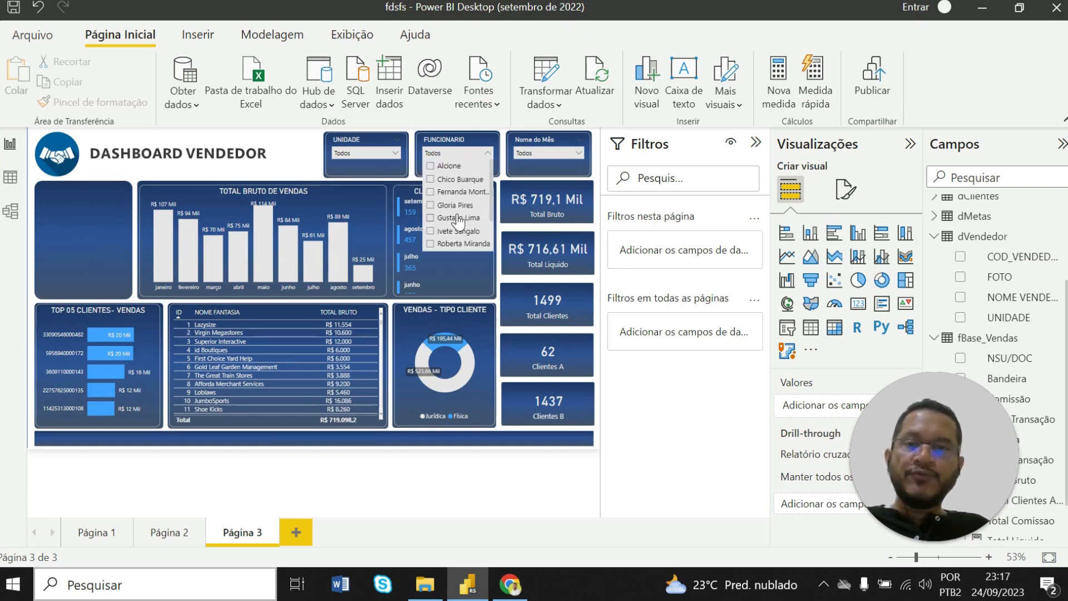
{"action": "left_click", "coordinate": [475, 156]}
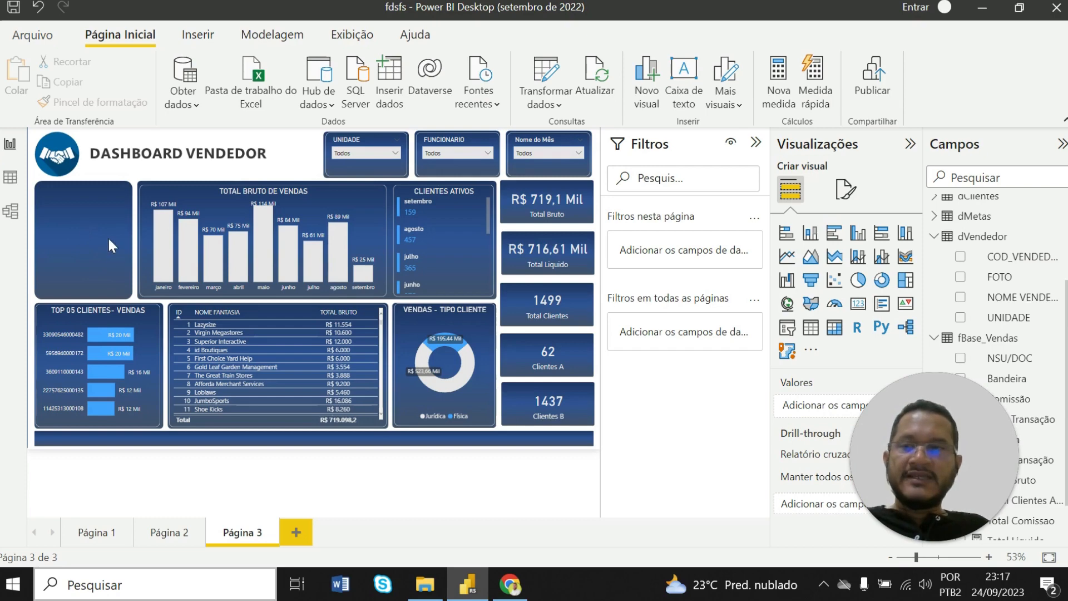
Insert a table visual over the empty panel beside the TOTAL BRUTO DE VENDAS chart and narrow it to fit the panel
{"action": "left_click", "coordinate": [810, 328]}
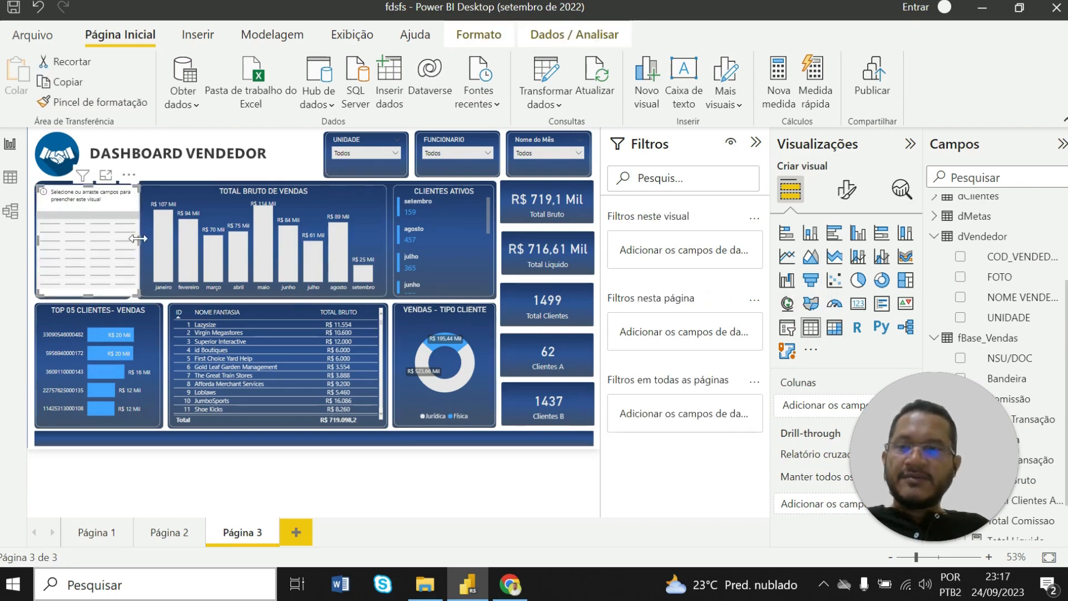
{"action": "left_click_drag", "start_coordinate": [135, 245], "coordinate": [130, 245]}
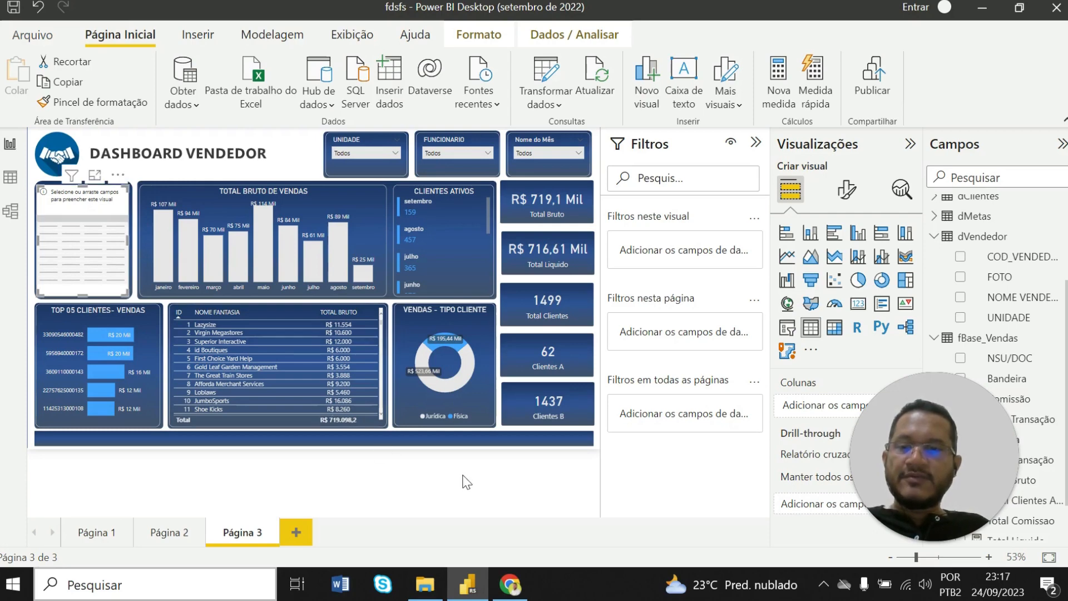
{"action": "left_click", "coordinate": [341, 479]}
{"action": "left_click", "coordinate": [109, 261]}
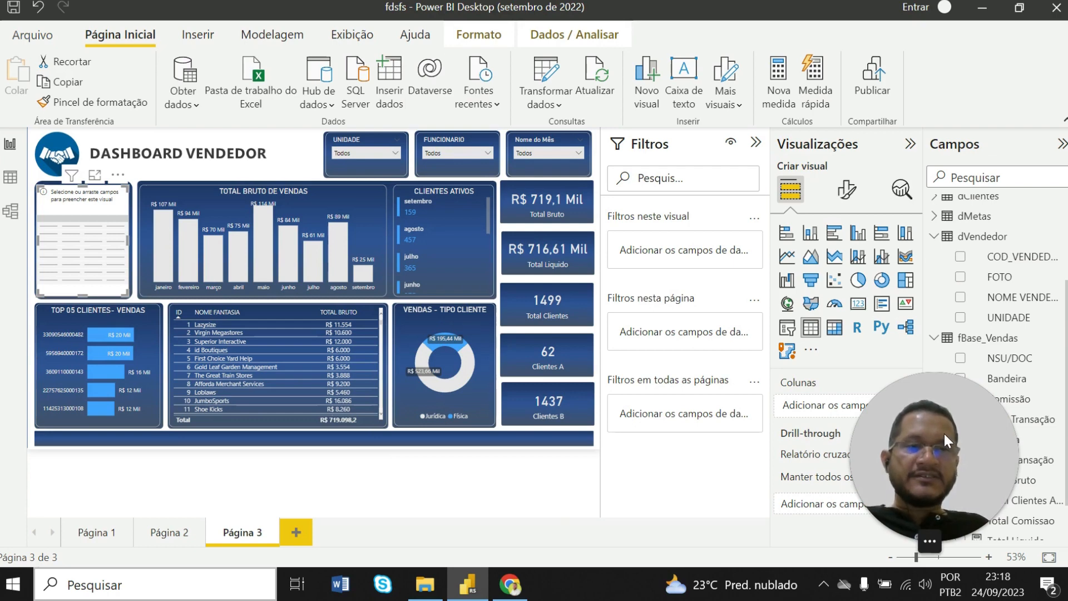
{"action": "left_click_drag", "start_coordinate": [943, 433], "coordinate": [879, 452]}
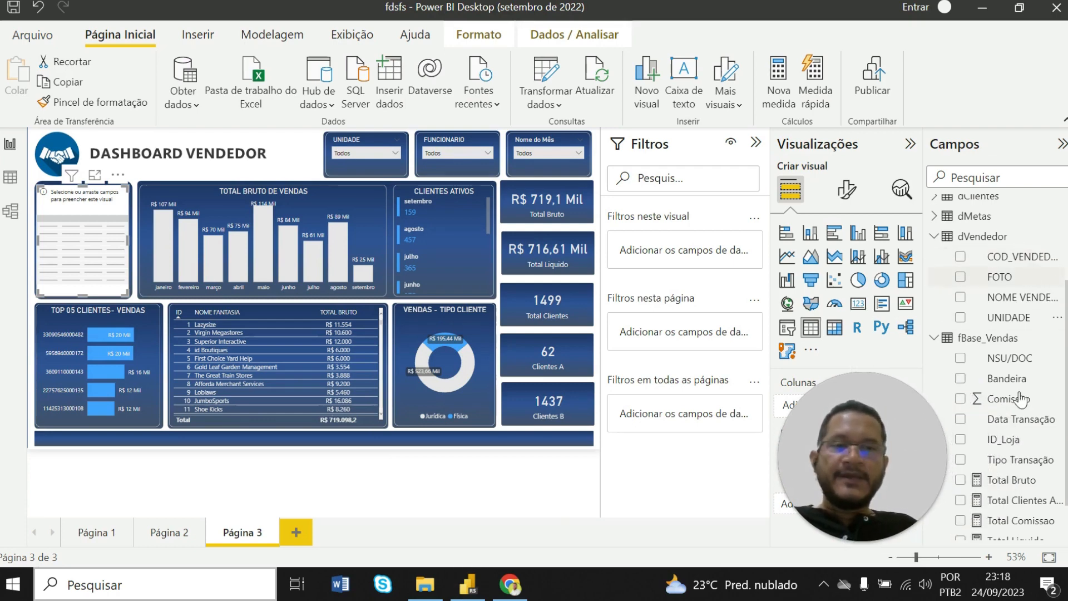
Add the FOTO field from dVendedor to the new table and browse through the seller photos
{"action": "left_click_drag", "start_coordinate": [1000, 277], "coordinate": [104, 237]}
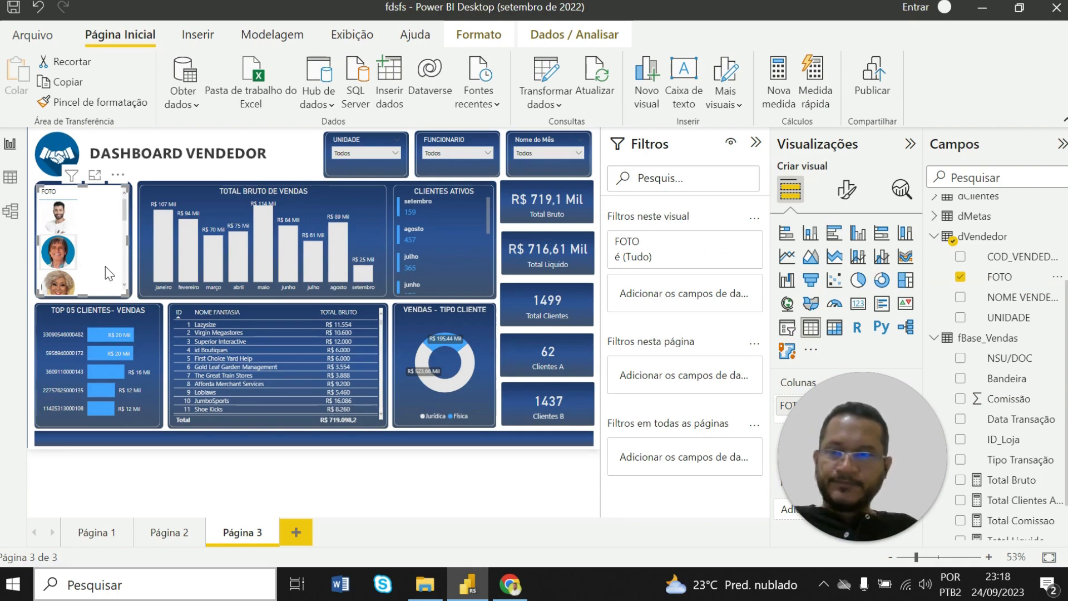
{"action": "scroll", "coordinate": [109, 275], "scroll_direction": "down", "scroll_amount": 1}
{"action": "scroll", "coordinate": [109, 274], "scroll_direction": "down", "scroll_amount": 2}
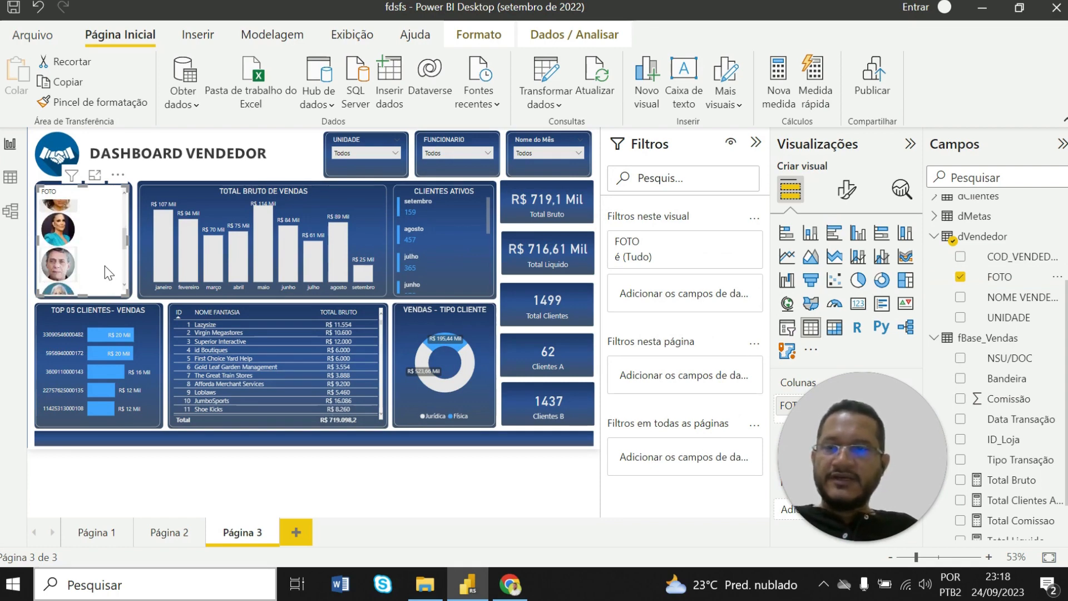
{"action": "scroll", "coordinate": [108, 273], "scroll_direction": "up", "scroll_amount": 2}
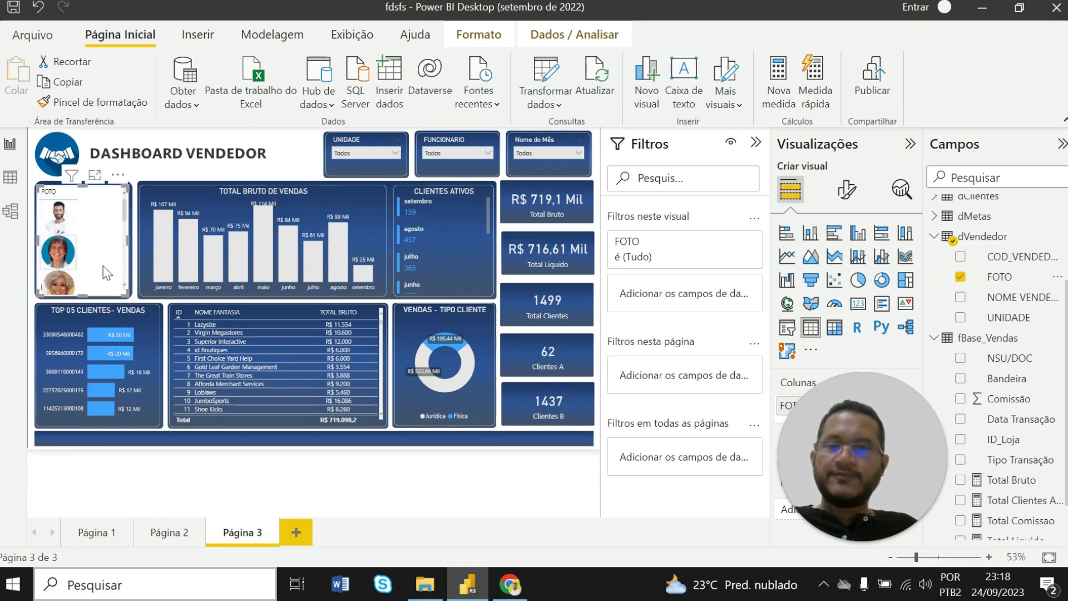
{"action": "scroll", "coordinate": [87, 241], "scroll_direction": "down", "scroll_amount": 2}
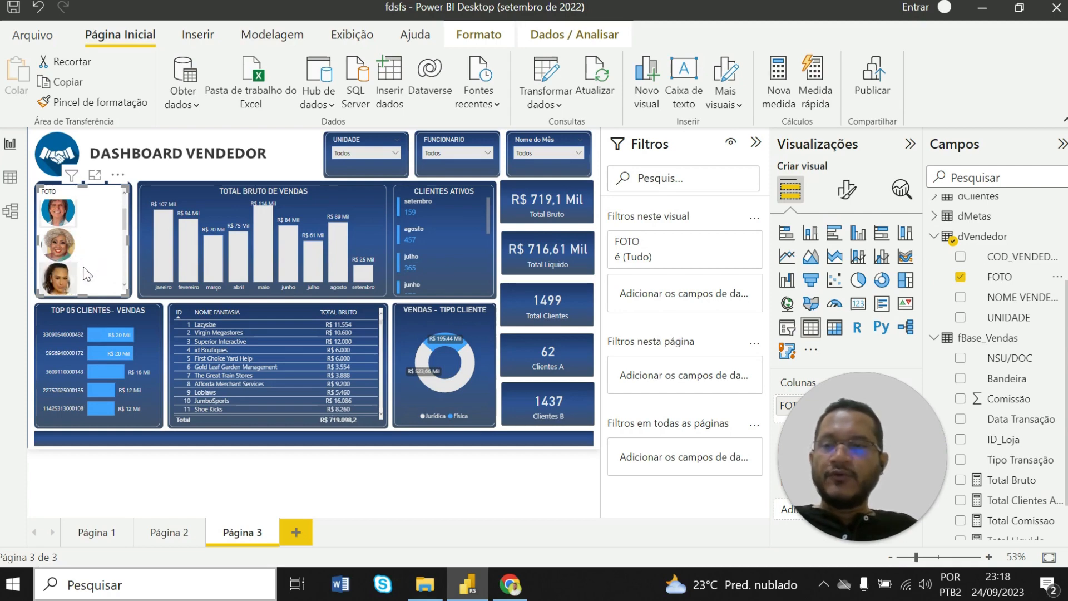
{"action": "scroll", "coordinate": [102, 267], "scroll_direction": "up", "scroll_amount": 1}
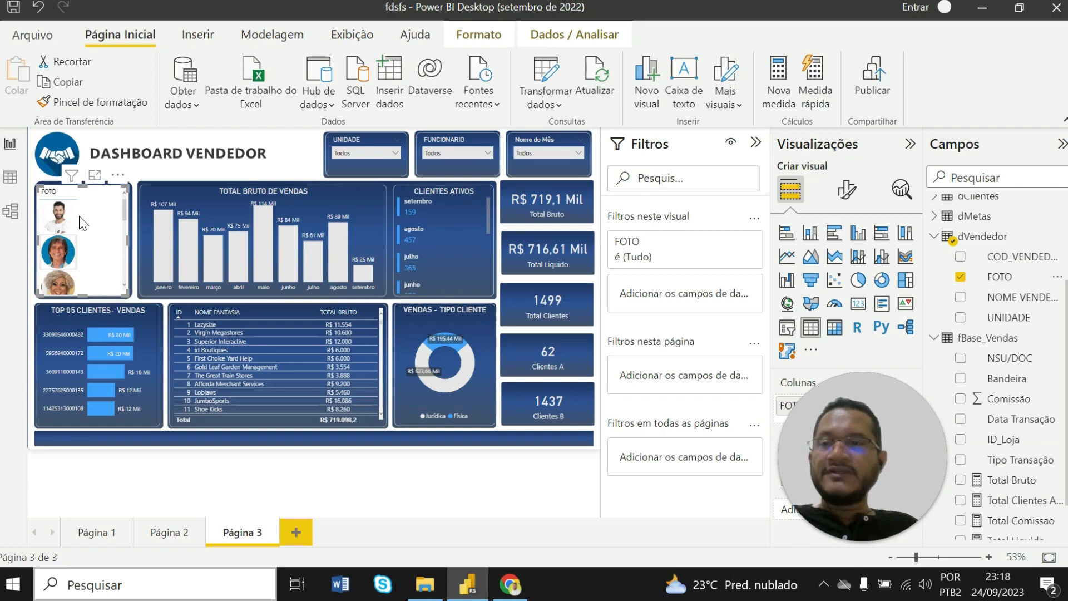
{"action": "scroll", "coordinate": [105, 242], "scroll_direction": "up", "scroll_amount": 1}
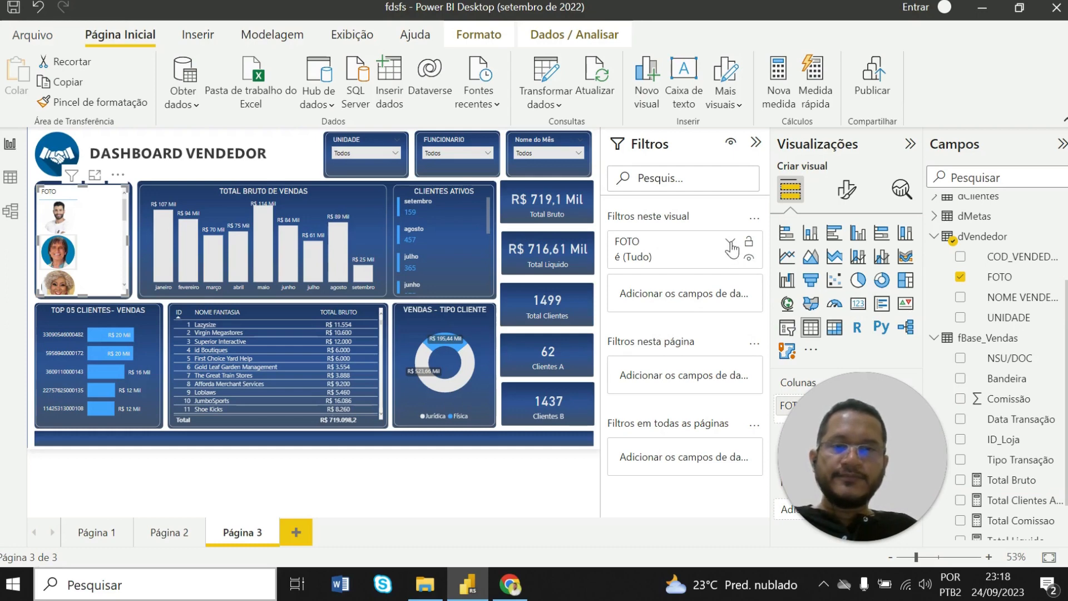
Apply an N superior filter on FOTO that shows the top 1 item by Total Bruto
{"action": "left_click", "coordinate": [729, 244]}
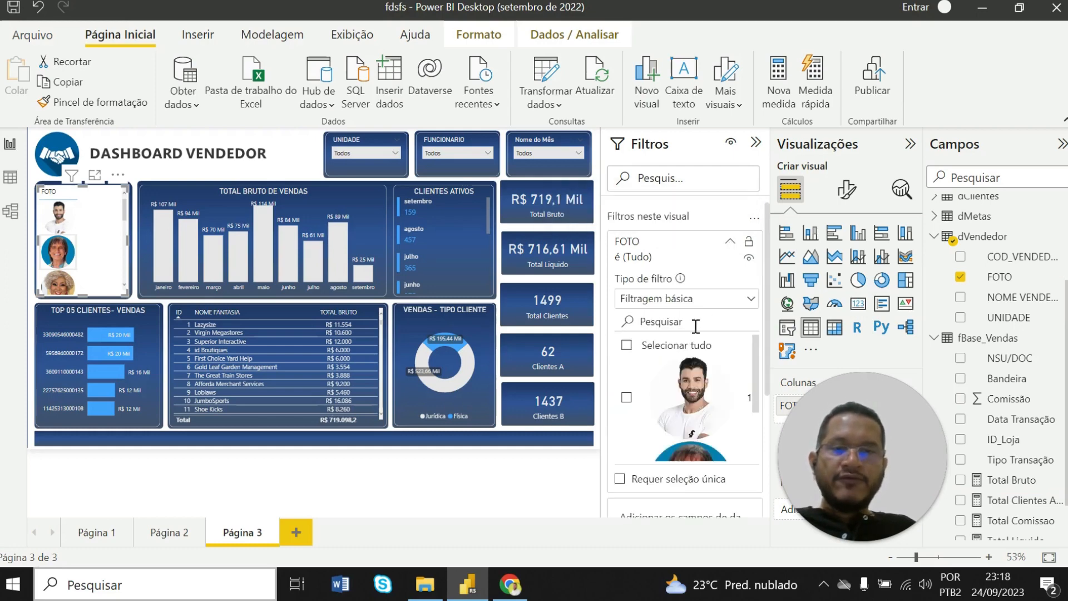
{"action": "scroll", "coordinate": [689, 396], "scroll_direction": "down", "scroll_amount": 3}
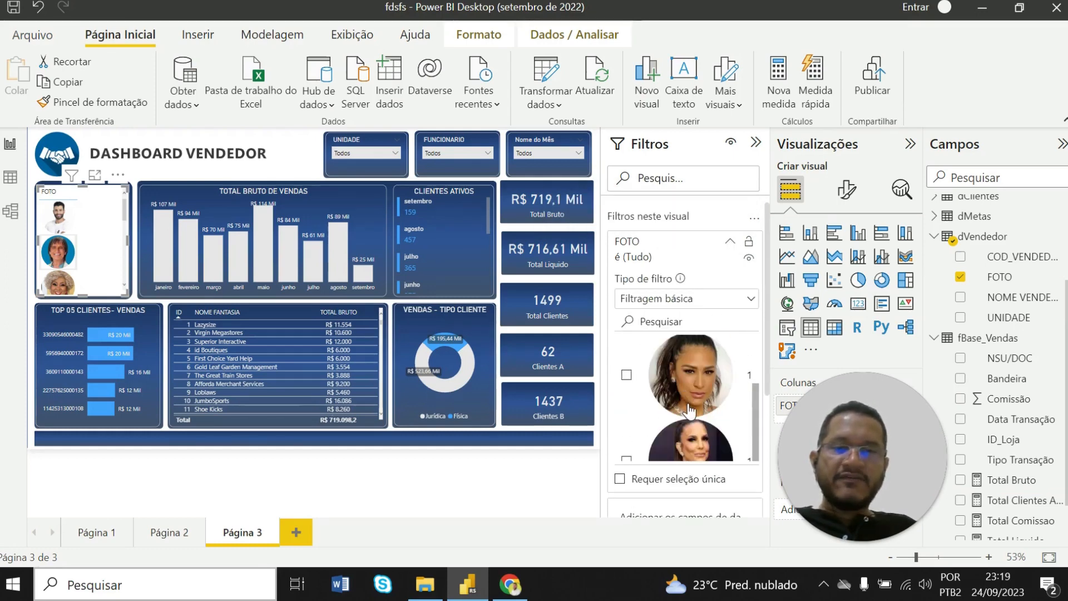
{"action": "scroll", "coordinate": [687, 406], "scroll_direction": "up", "scroll_amount": 3}
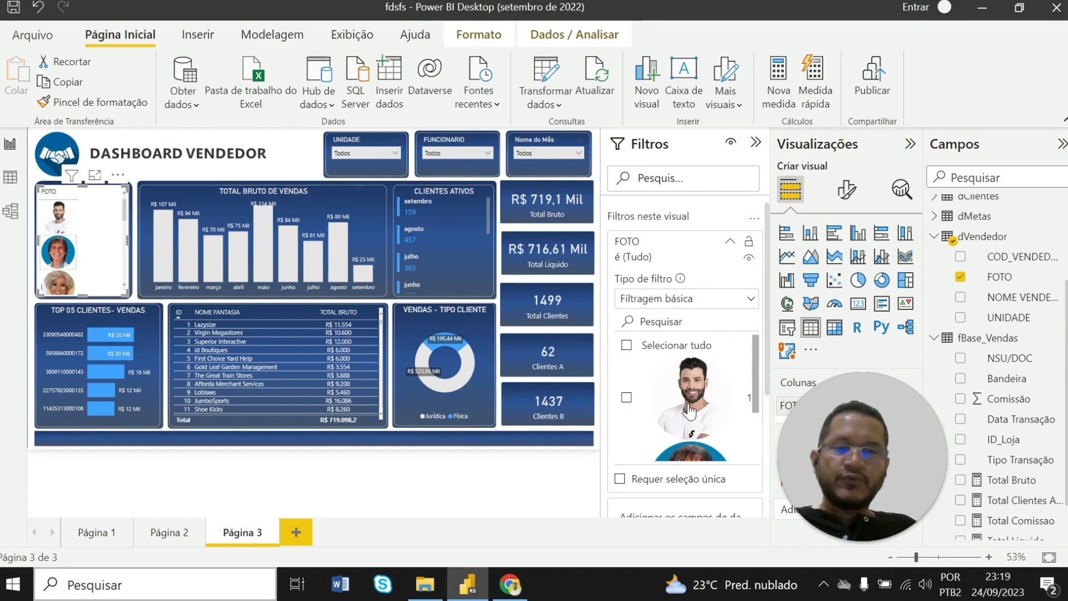
{"action": "left_click", "coordinate": [738, 305]}
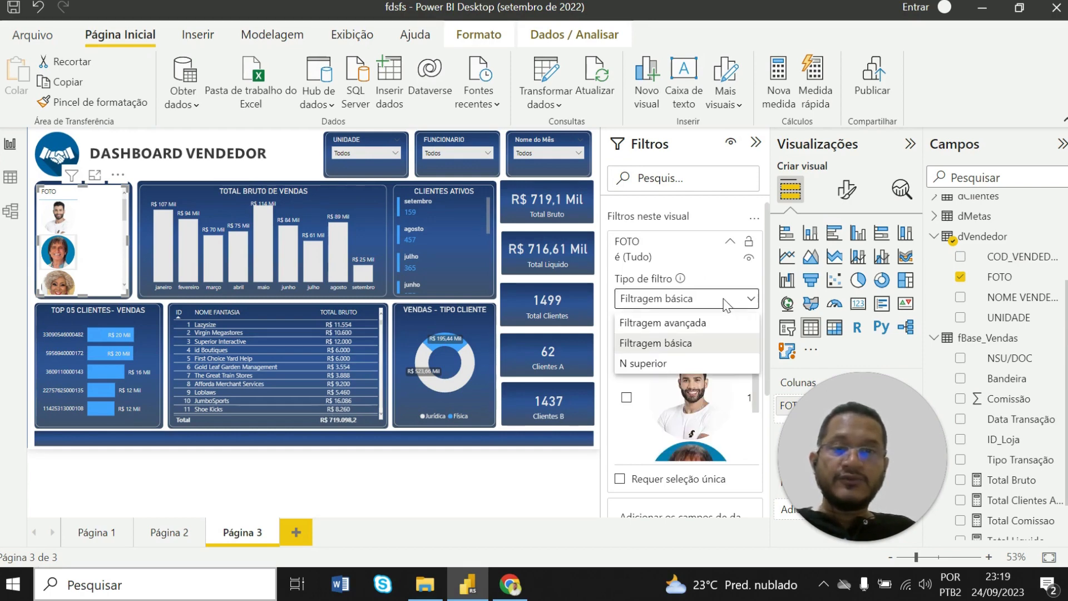
{"action": "left_click", "coordinate": [654, 364]}
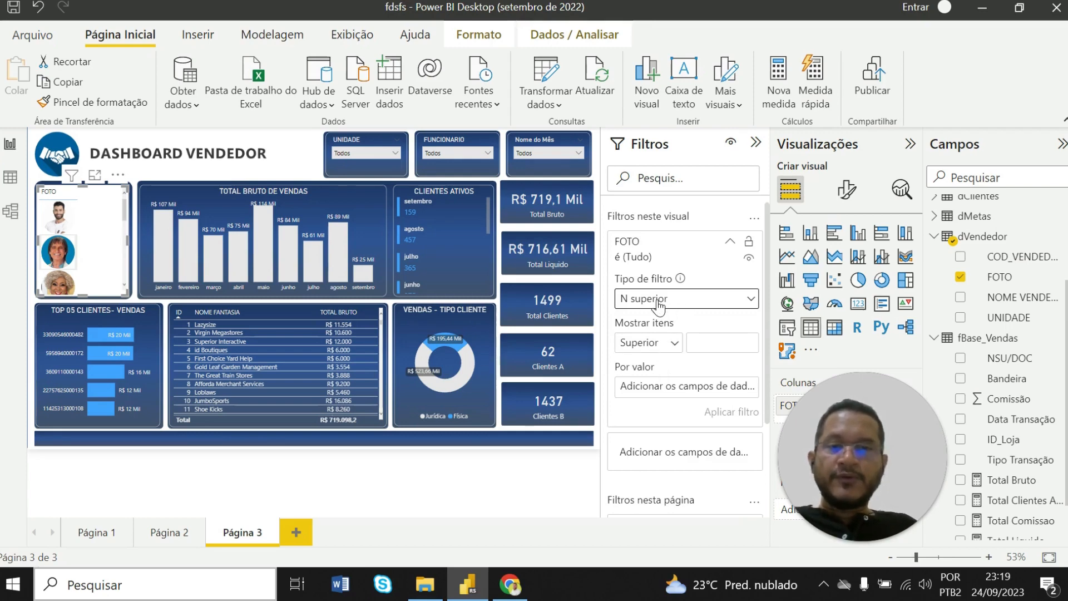
{"action": "left_click", "coordinate": [714, 345]}
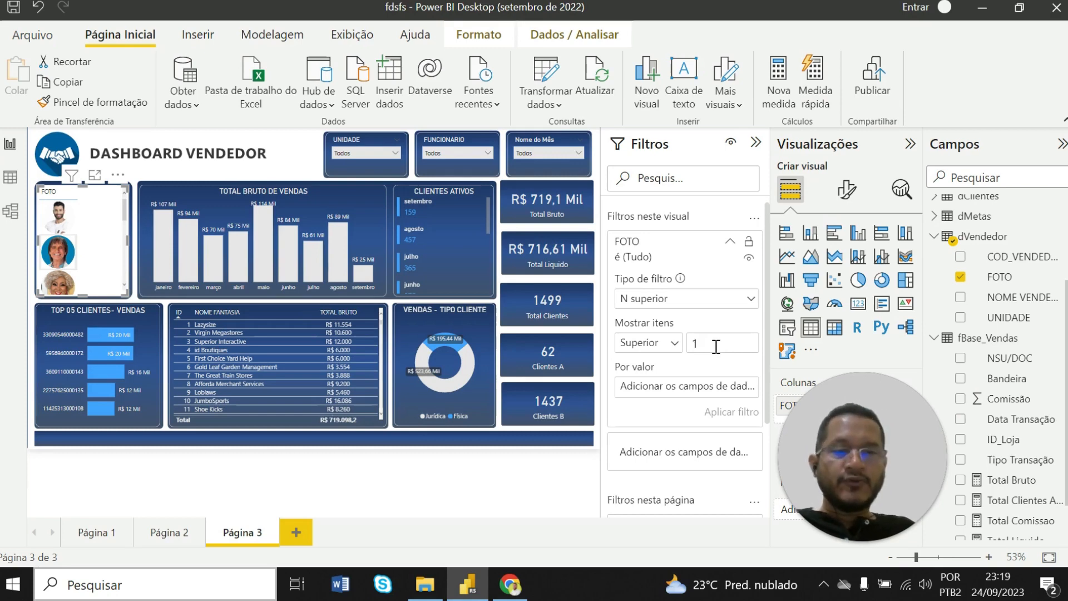
{"action": "scroll", "coordinate": [1000, 426], "scroll_direction": "down", "scroll_amount": 2}
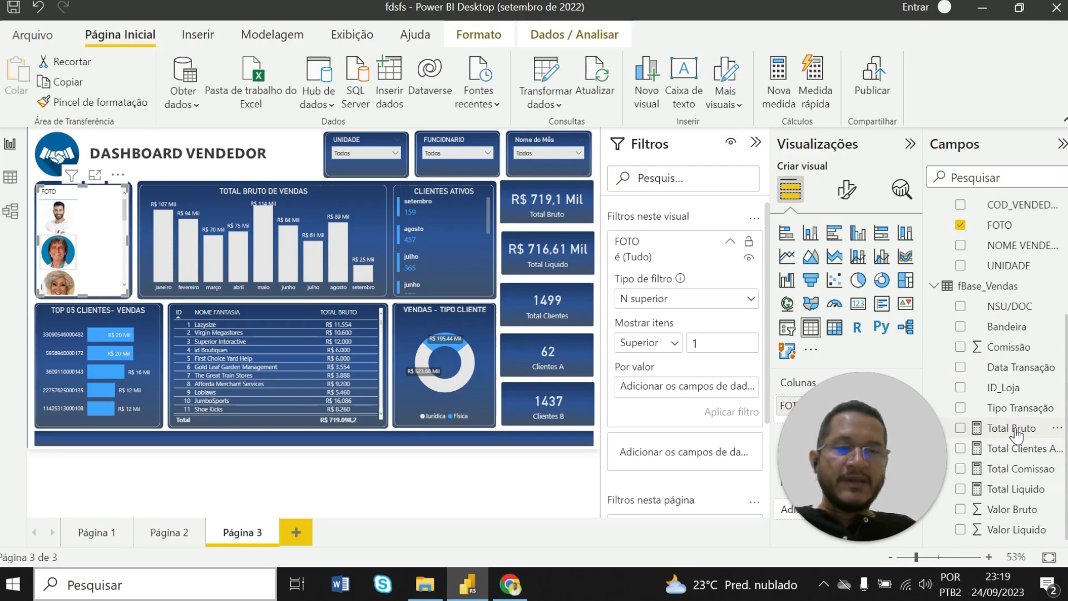
{"action": "left_click_drag", "start_coordinate": [1016, 433], "coordinate": [704, 395]}
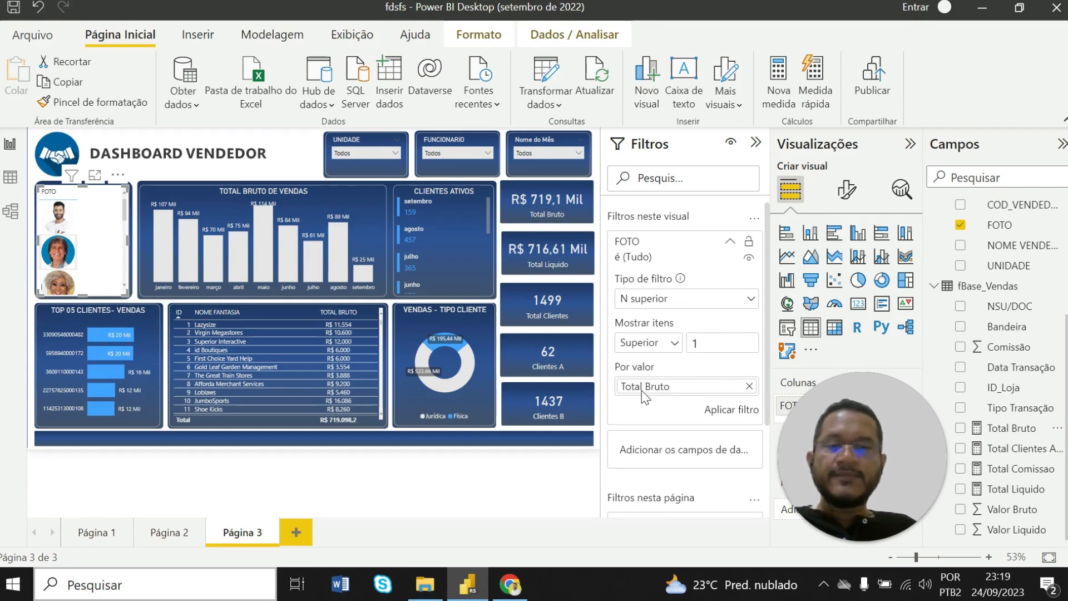
{"action": "left_click", "coordinate": [723, 414]}
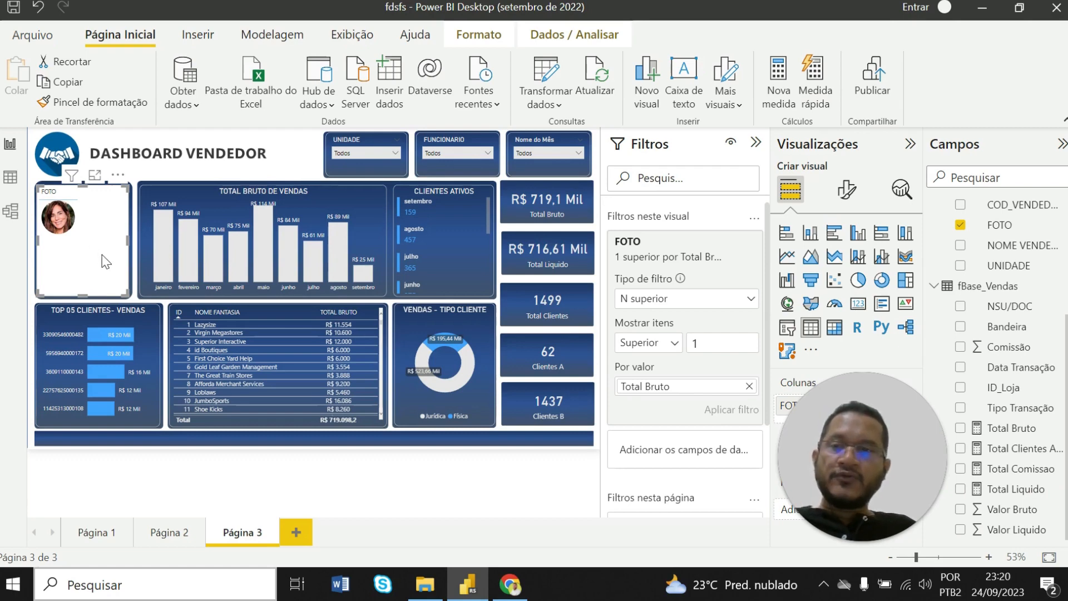
Set the image height of the seller photo table to 150 px
{"action": "left_click", "coordinate": [196, 485]}
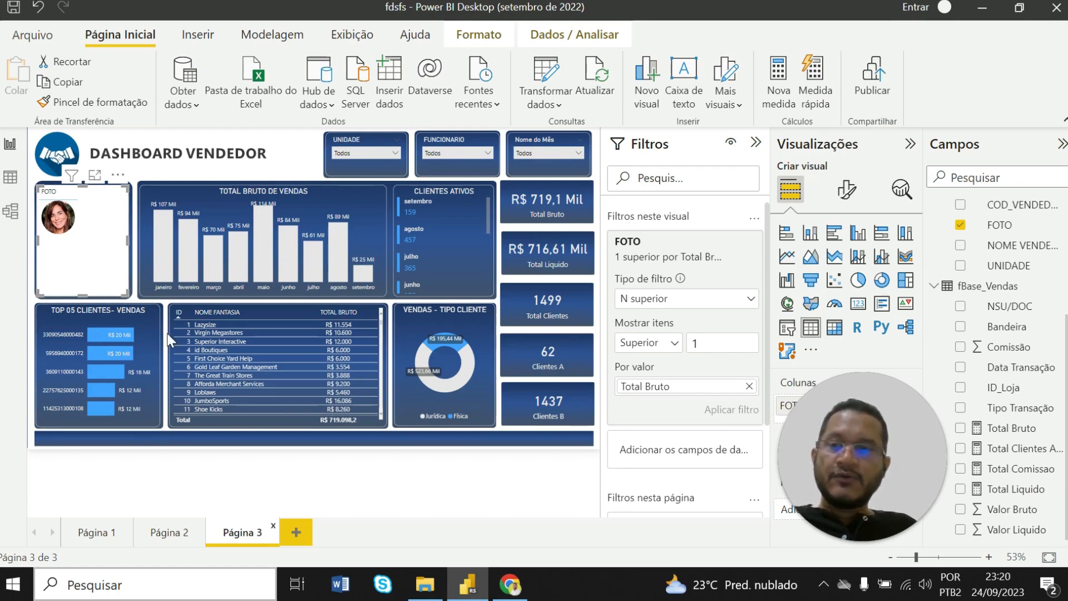
{"action": "left_click", "coordinate": [119, 251]}
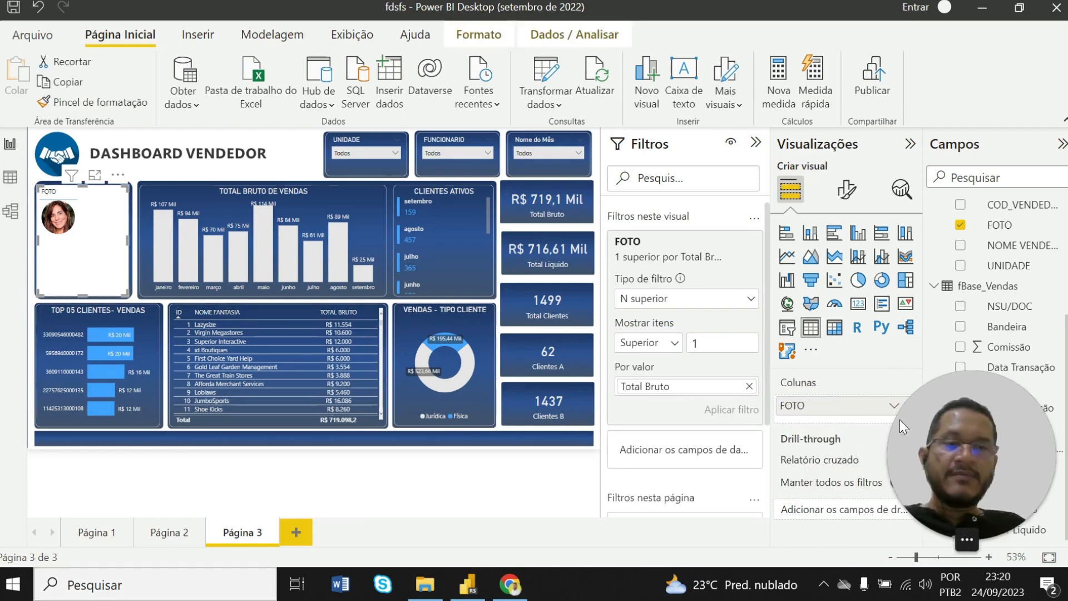
{"action": "left_click_drag", "start_coordinate": [498, 449], "coordinate": [82, 438]}
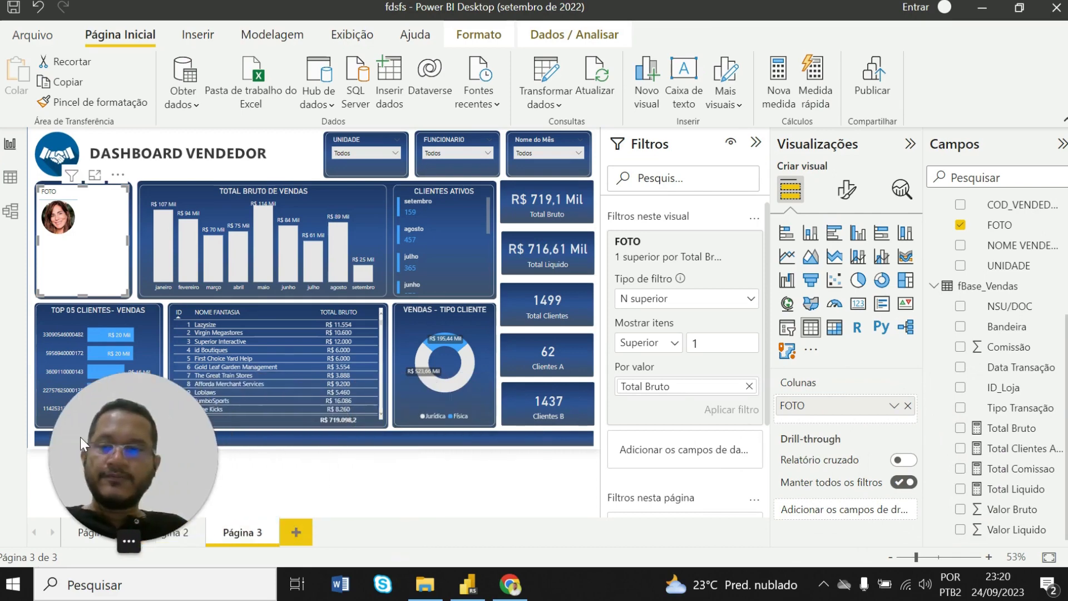
{"action": "left_click", "coordinate": [846, 192]}
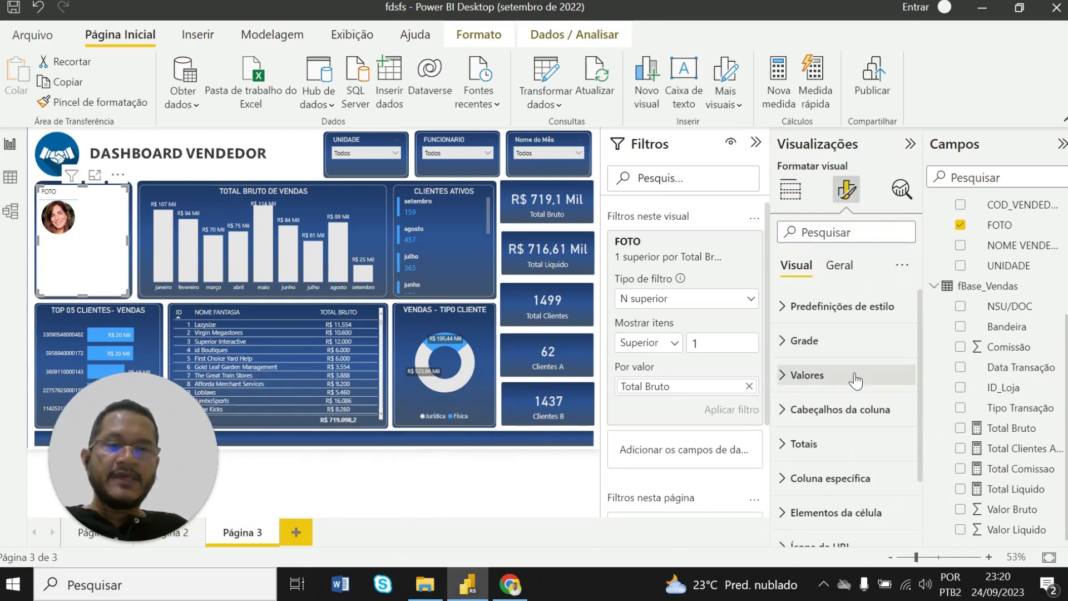
{"action": "scroll", "coordinate": [855, 395], "scroll_direction": "down", "scroll_amount": 3}
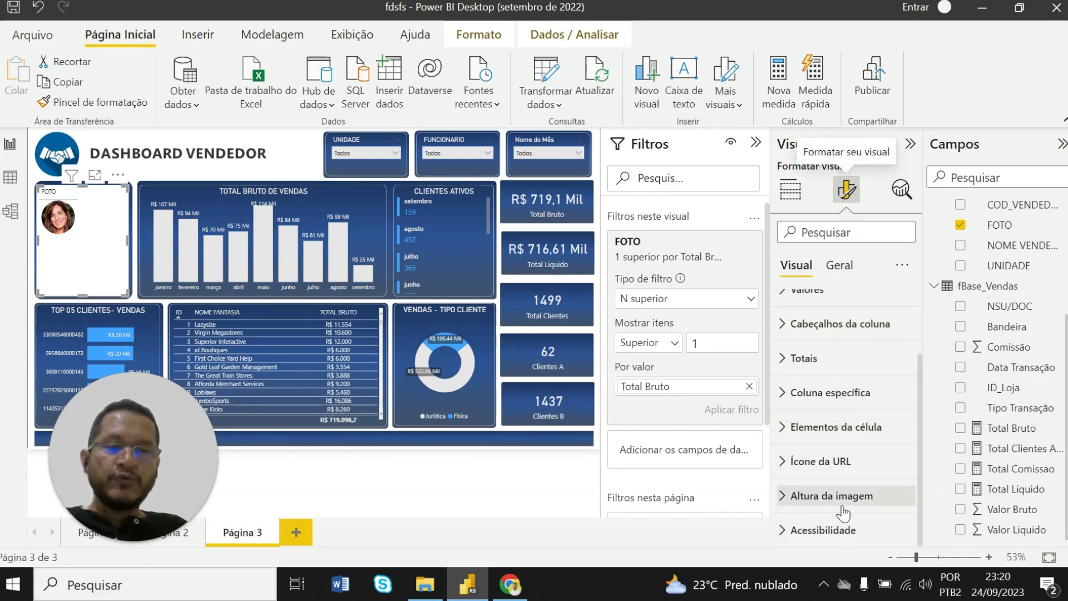
{"action": "left_click", "coordinate": [783, 498]}
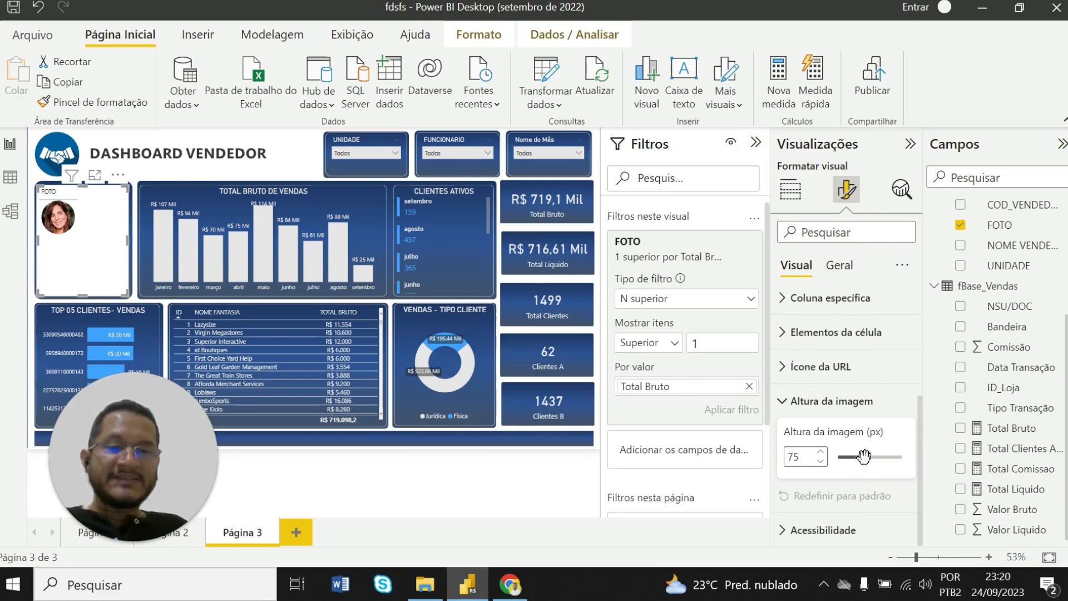
{"action": "left_click_drag", "start_coordinate": [885, 460], "coordinate": [890, 460]}
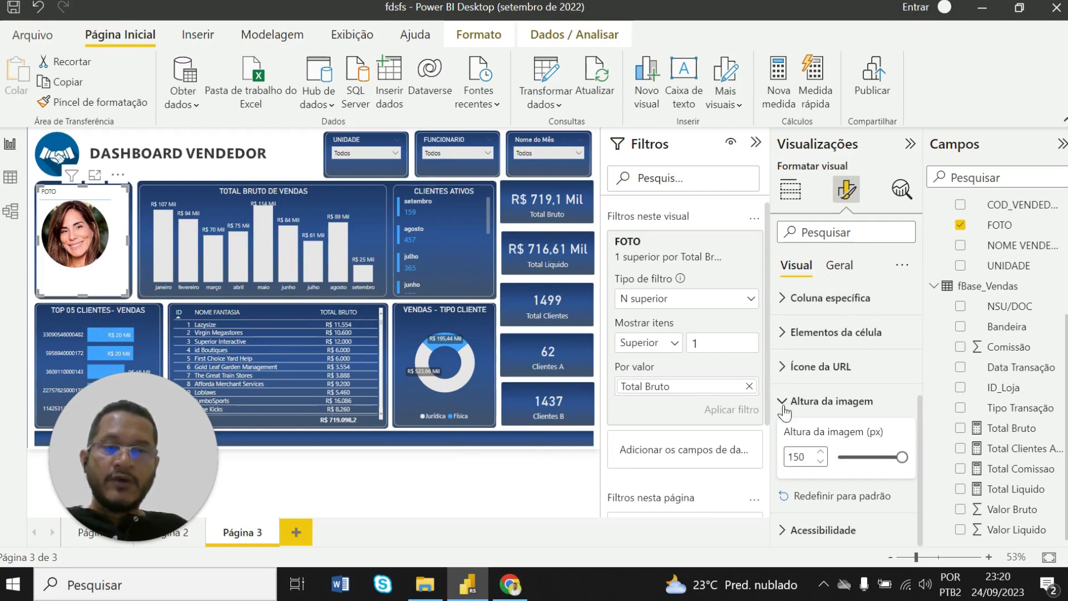
{"action": "left_click", "coordinate": [806, 401]}
Centre the header alignment in the photo table's column header formatting
{"action": "scroll", "coordinate": [851, 439], "scroll_direction": "up", "scroll_amount": 3}
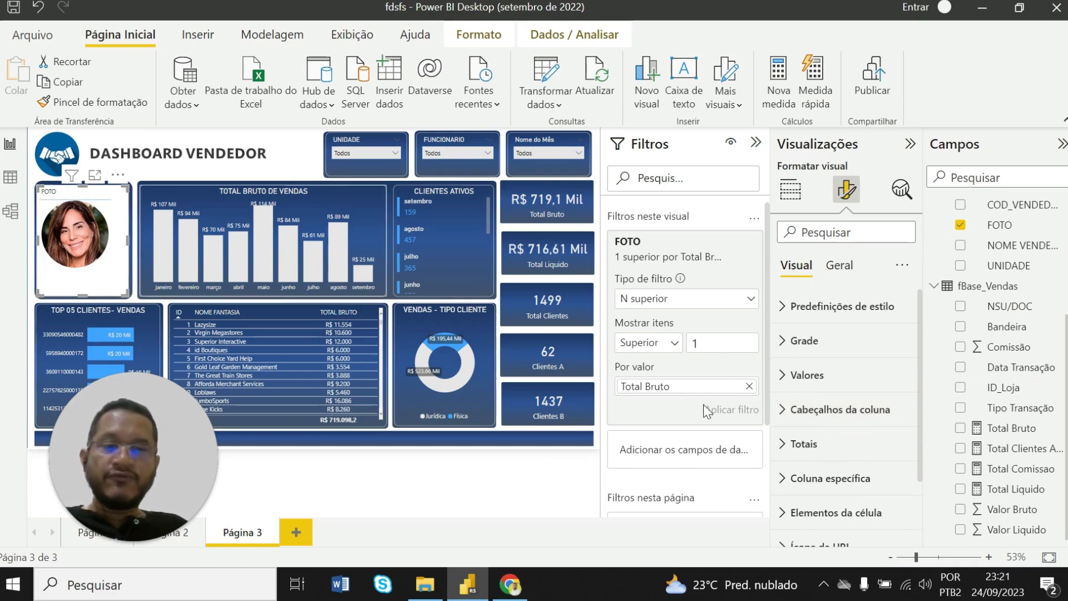
{"action": "left_click", "coordinate": [854, 418]}
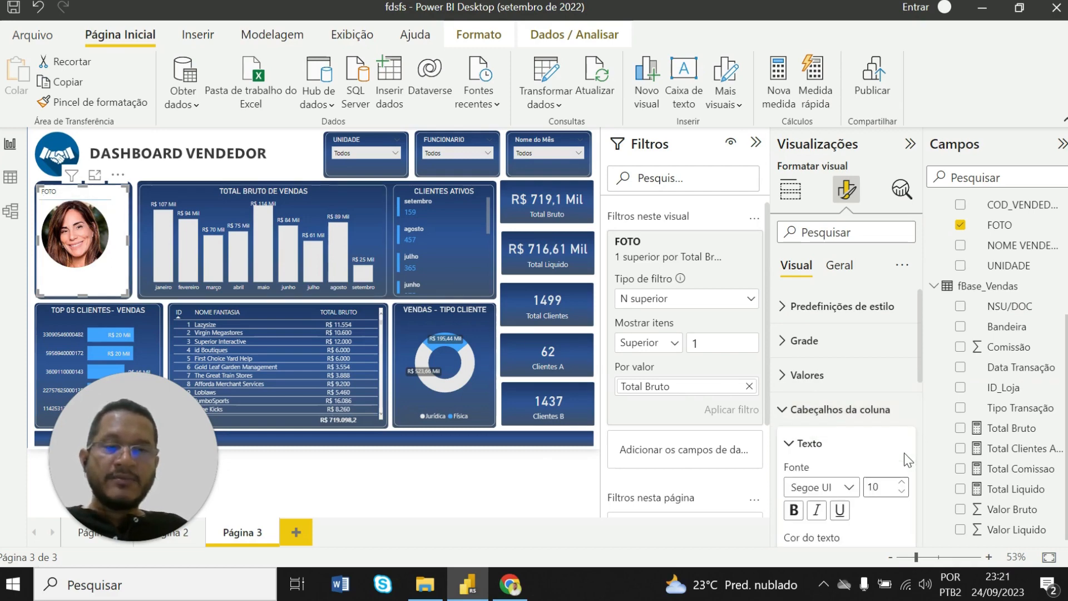
{"action": "scroll", "coordinate": [903, 453], "scroll_direction": "down", "scroll_amount": 5}
{"action": "scroll", "coordinate": [904, 453], "scroll_direction": "down", "scroll_amount": 1}
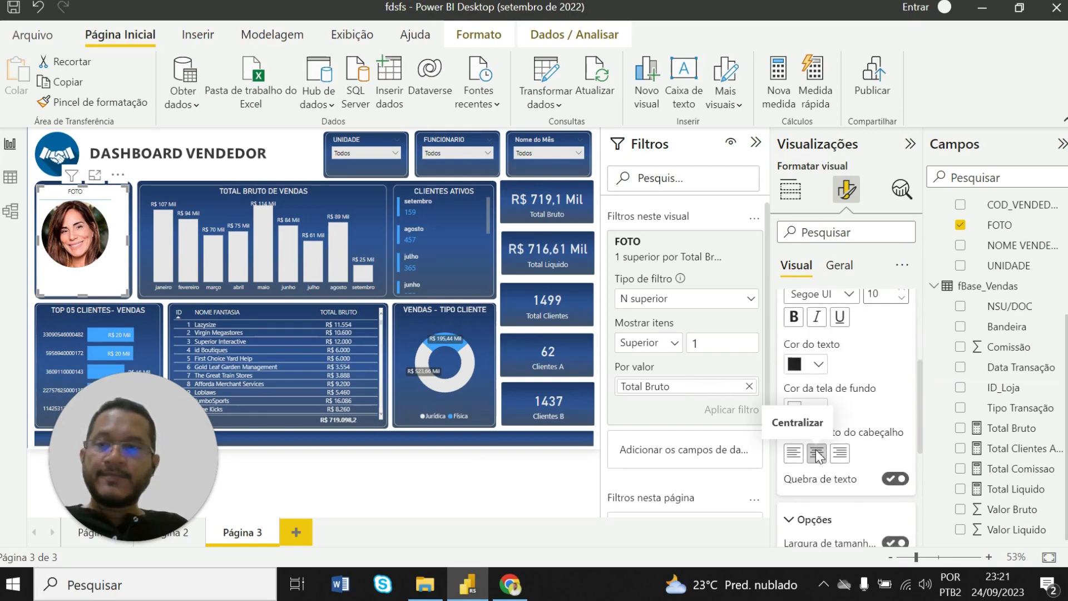
Set the photo table's column header background to the recent dark blue and its text colour to light grey, using the published report as reference
{"action": "left_click", "coordinate": [510, 584]}
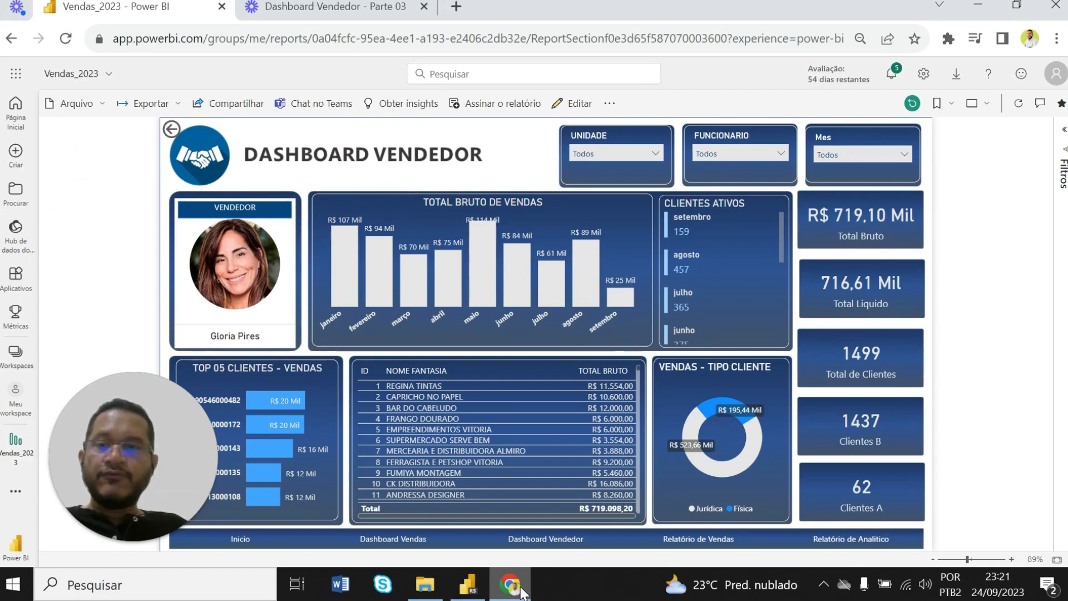
{"action": "left_click", "coordinate": [521, 587]}
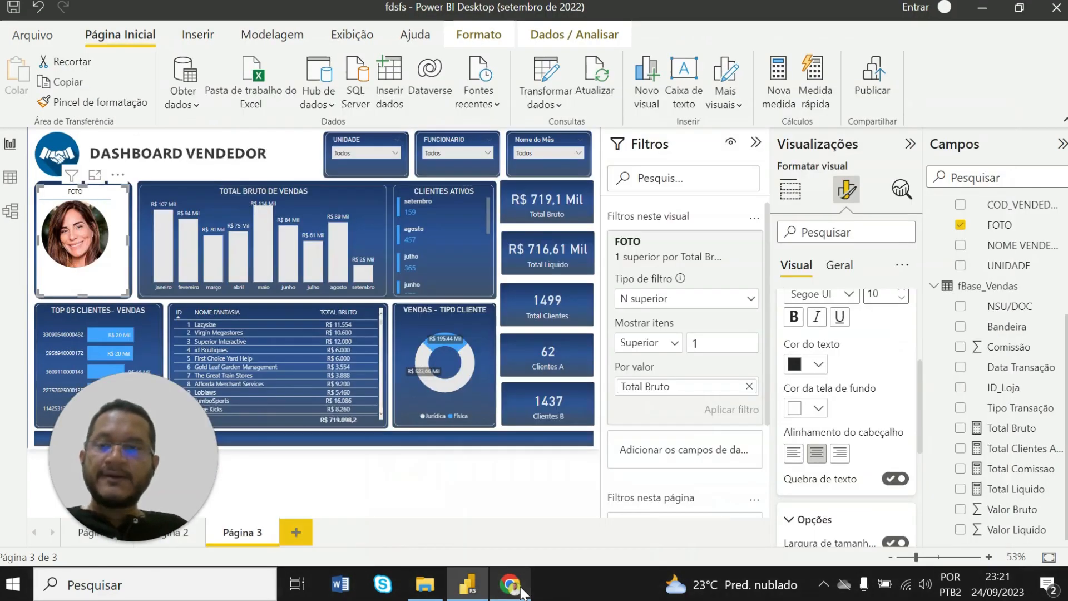
{"action": "left_click", "coordinate": [819, 409]}
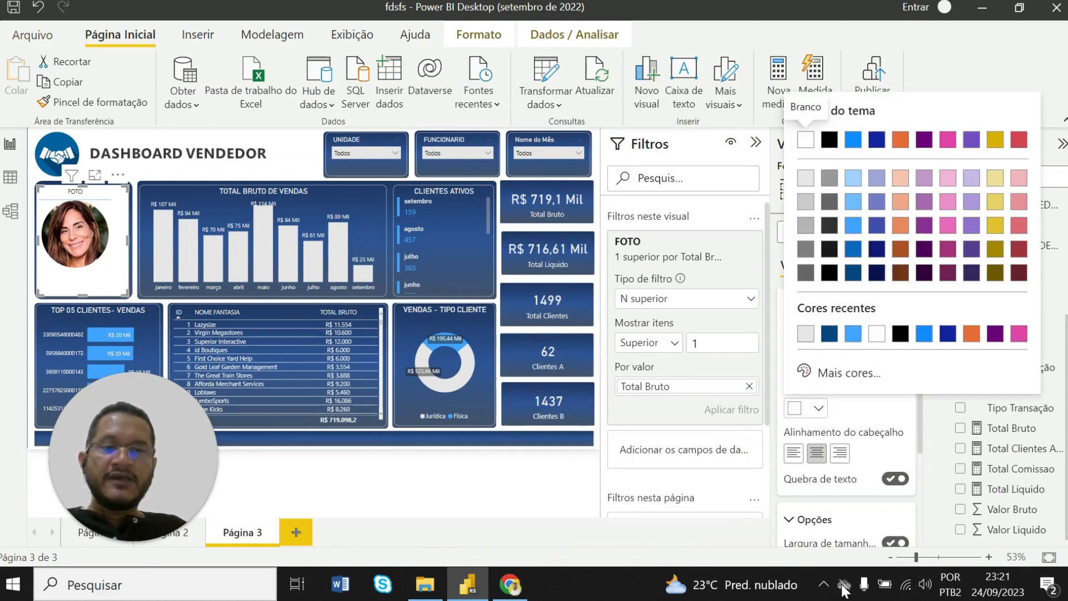
{"action": "left_click", "coordinate": [831, 332]}
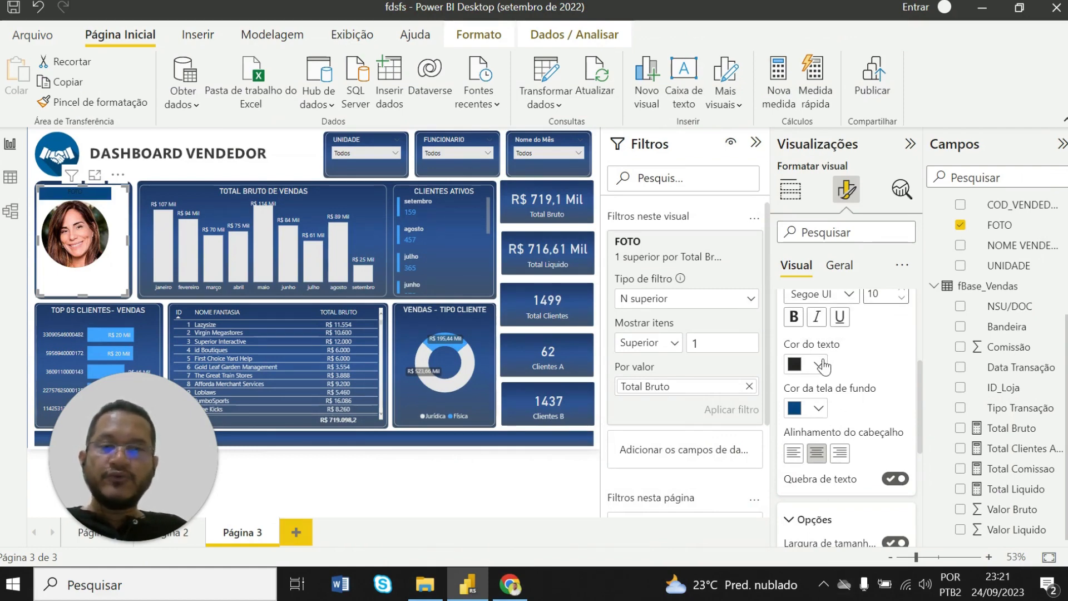
{"action": "left_click", "coordinate": [820, 365]}
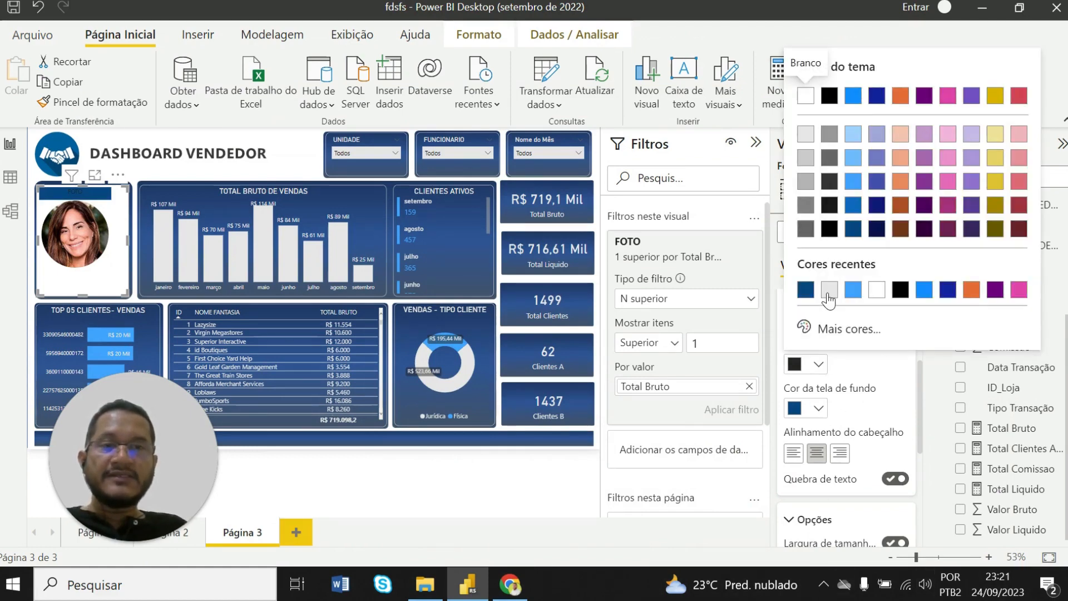
{"action": "left_click", "coordinate": [830, 290]}
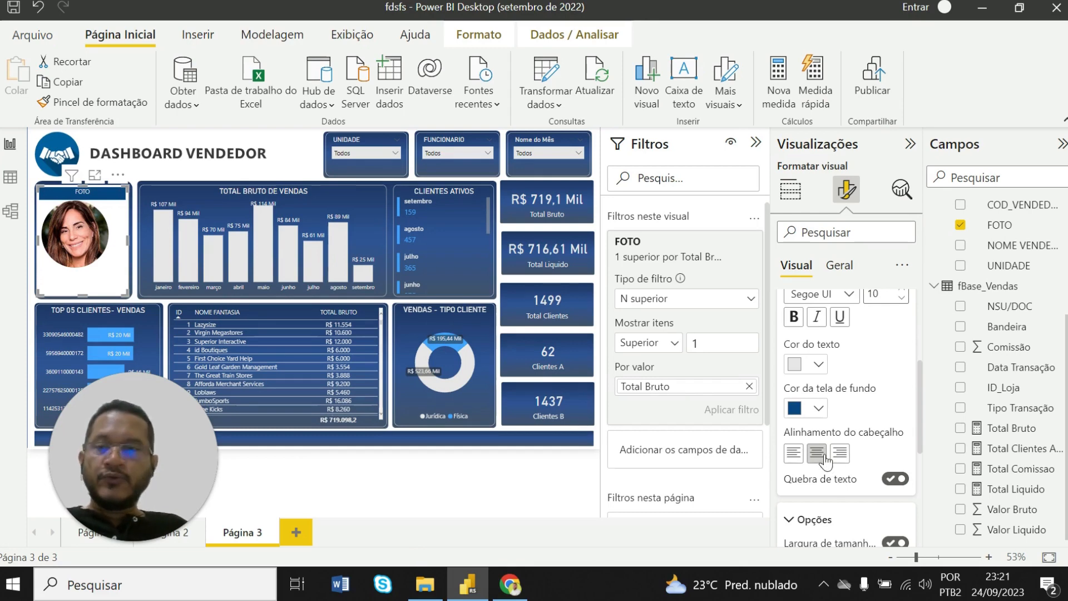
Set the photo table's column header font size to 12 and collapse the column header settings
{"action": "scroll", "coordinate": [878, 393], "scroll_direction": "up", "scroll_amount": 1}
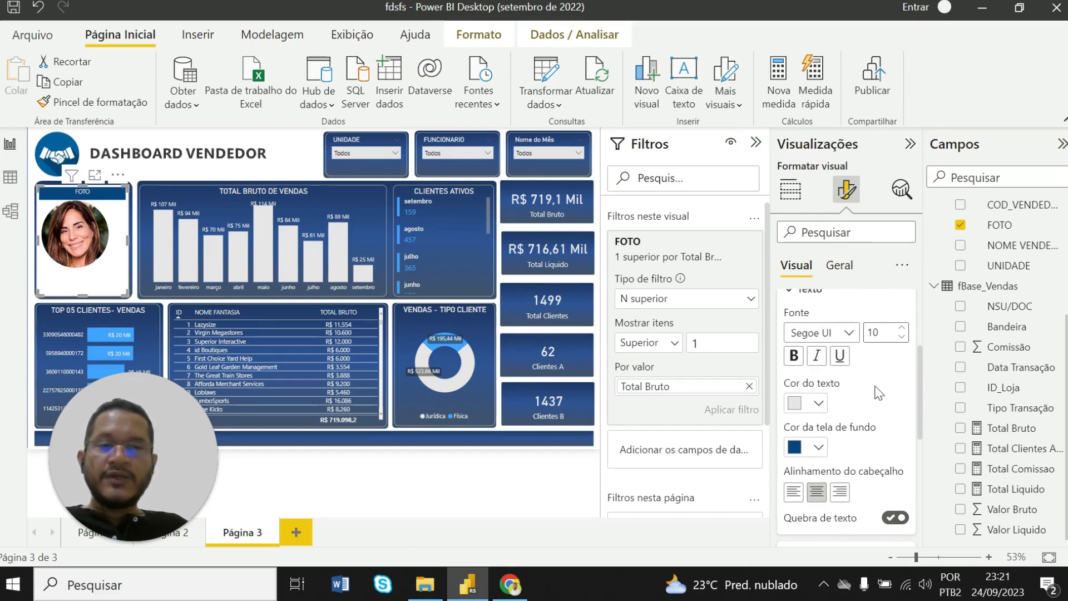
{"action": "left_click", "coordinate": [901, 329]}
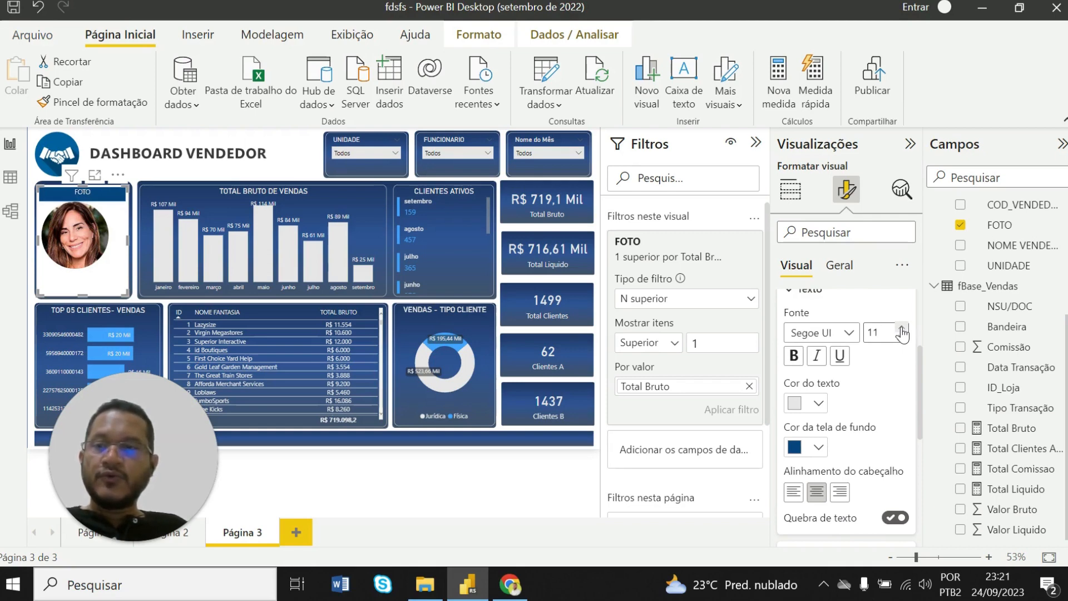
{"action": "left_click", "coordinate": [901, 329]}
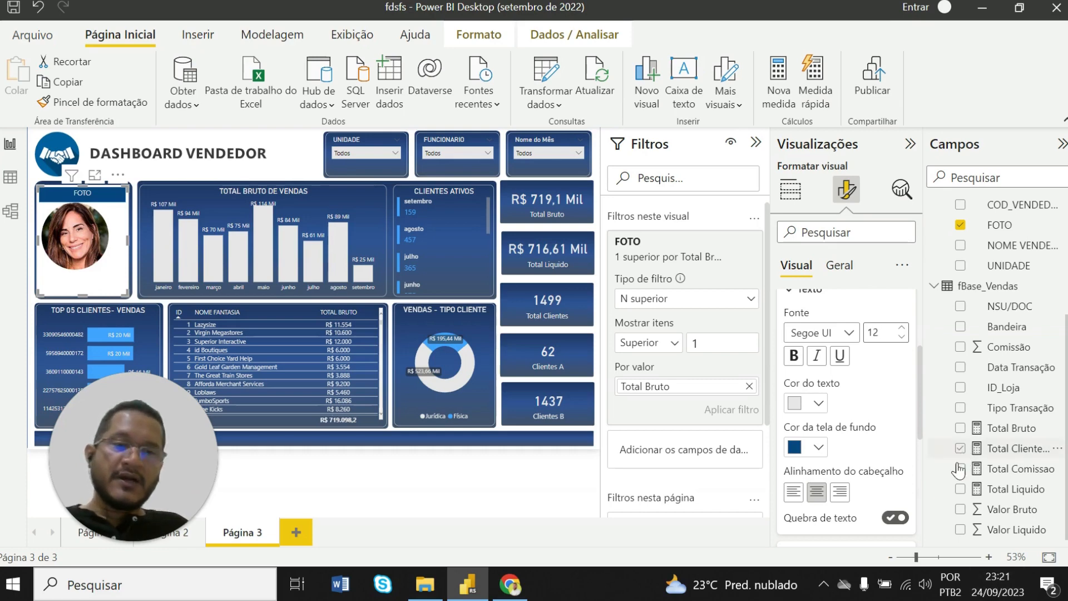
{"action": "scroll", "coordinate": [859, 456], "scroll_direction": "up", "scroll_amount": 2}
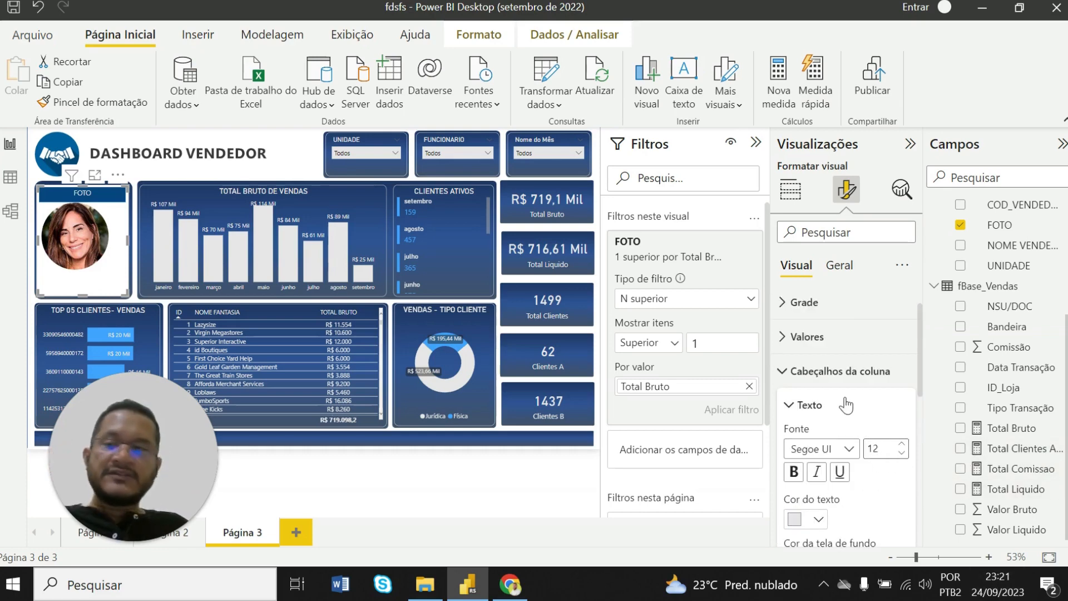
{"action": "left_click", "coordinate": [782, 372]}
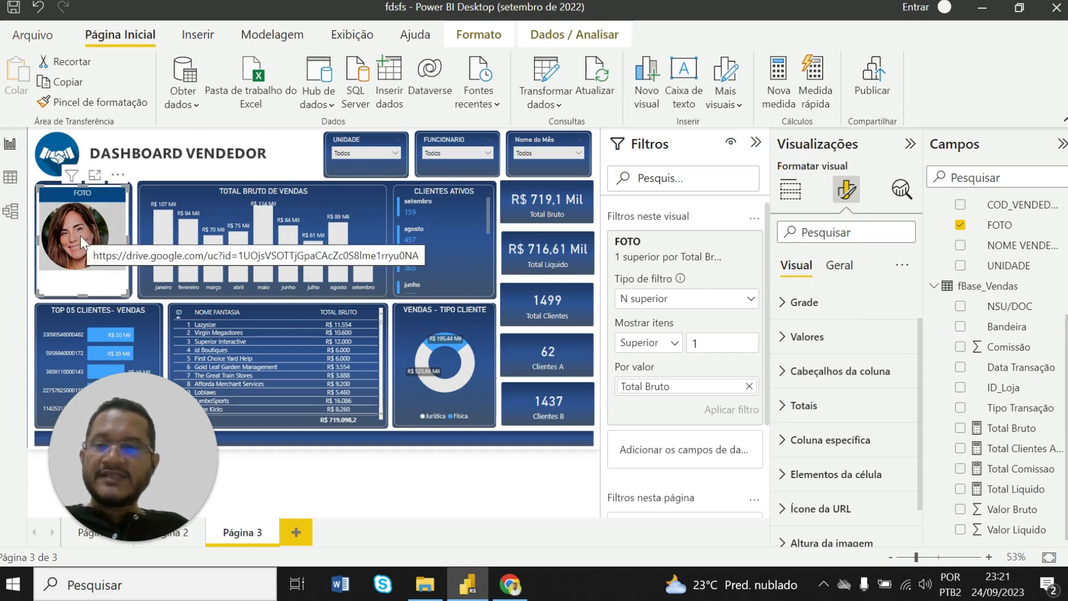
Look through the photo table's Valores formatting for an alignment option and compare the table with the published report in Chrome
{"action": "mouse_move", "coordinate": [98, 251]}
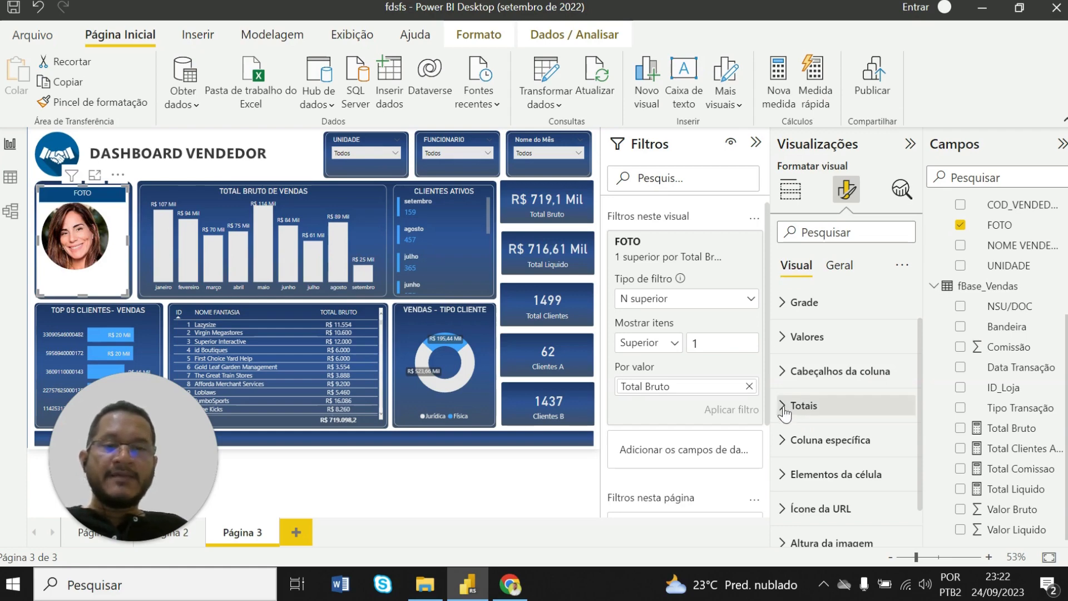
{"action": "left_click", "coordinate": [794, 337]}
{"action": "scroll", "coordinate": [864, 430], "scroll_direction": "down", "scroll_amount": 5}
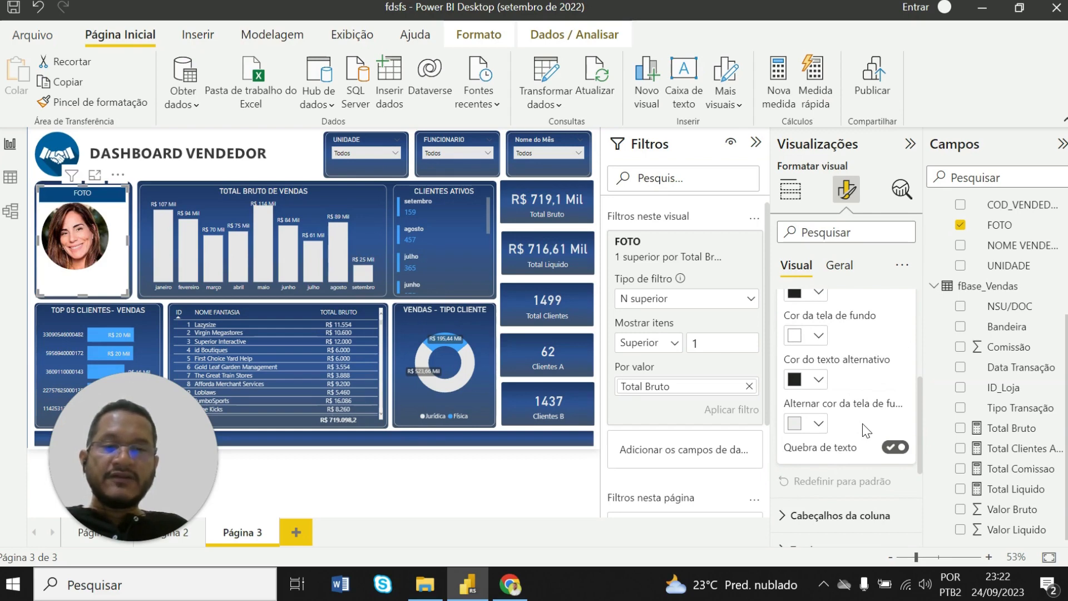
{"action": "scroll", "coordinate": [862, 439], "scroll_direction": "down", "scroll_amount": 2}
{"action": "scroll", "coordinate": [862, 442], "scroll_direction": "up", "scroll_amount": 3}
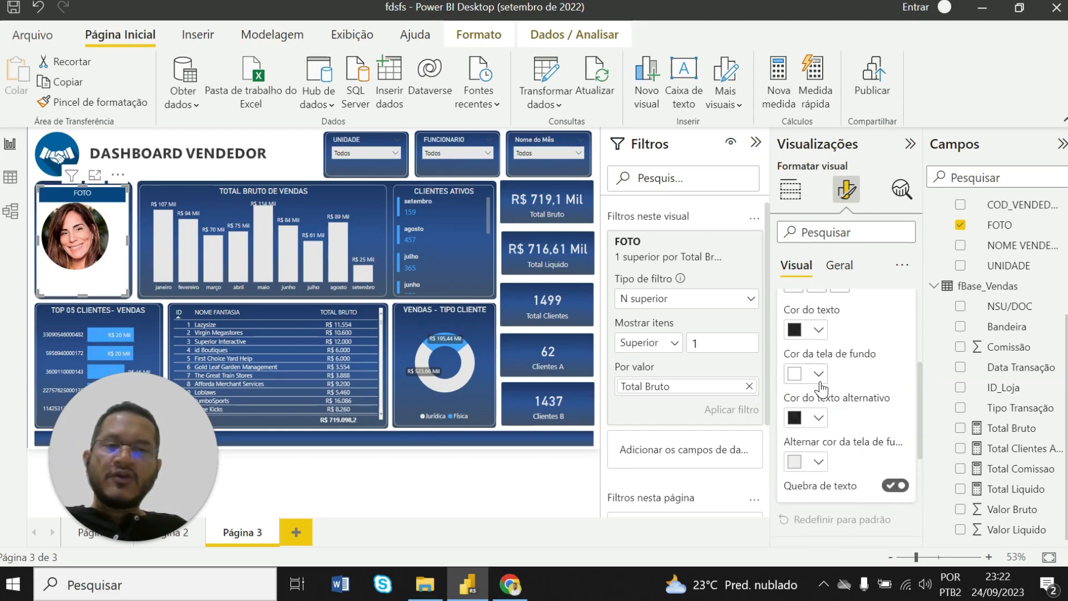
{"action": "left_click", "coordinate": [510, 584]}
{"action": "left_click", "coordinate": [517, 587]}
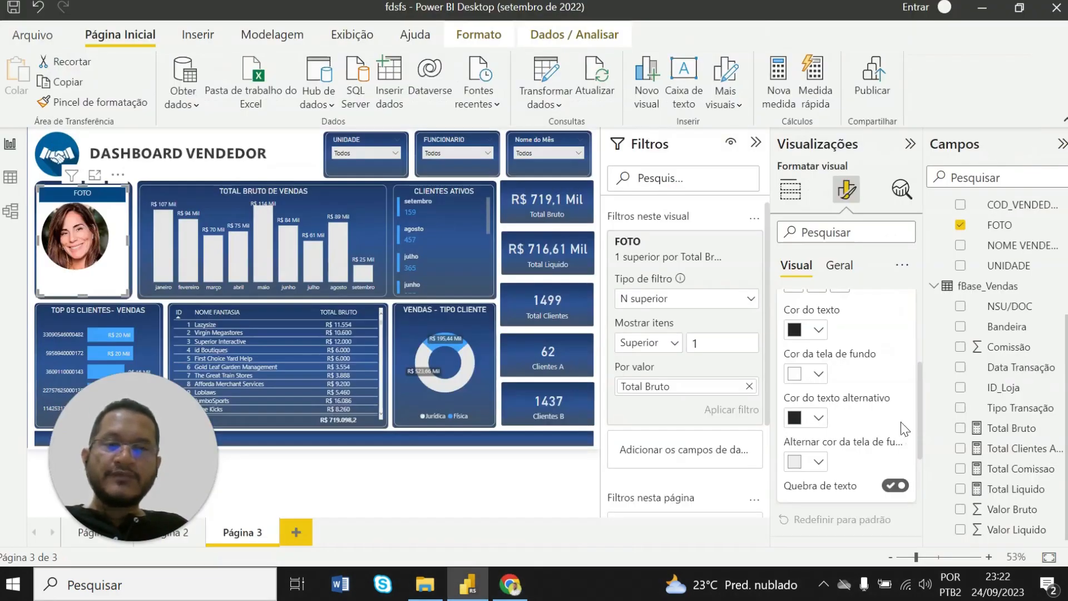
{"action": "left_click", "coordinate": [521, 592]}
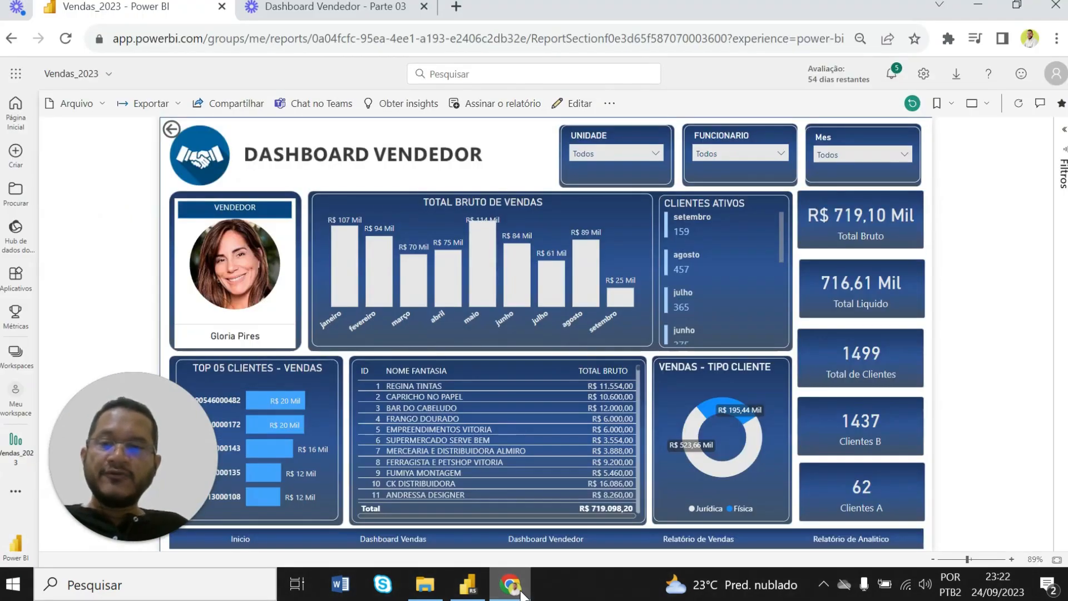
{"action": "left_click", "coordinate": [521, 592]}
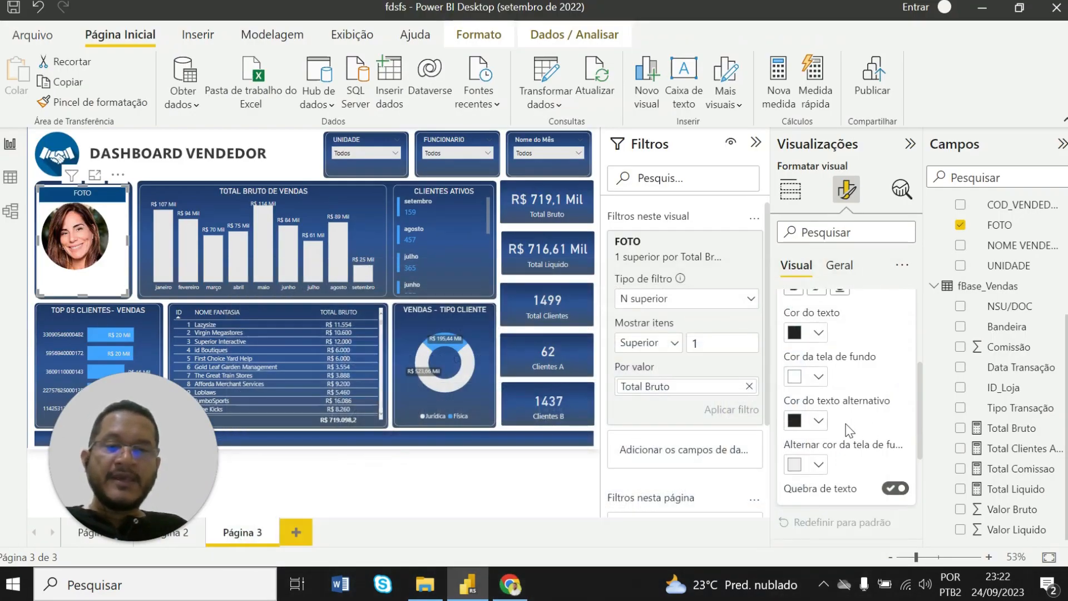
{"action": "scroll", "coordinate": [859, 449], "scroll_direction": "up", "scroll_amount": 3}
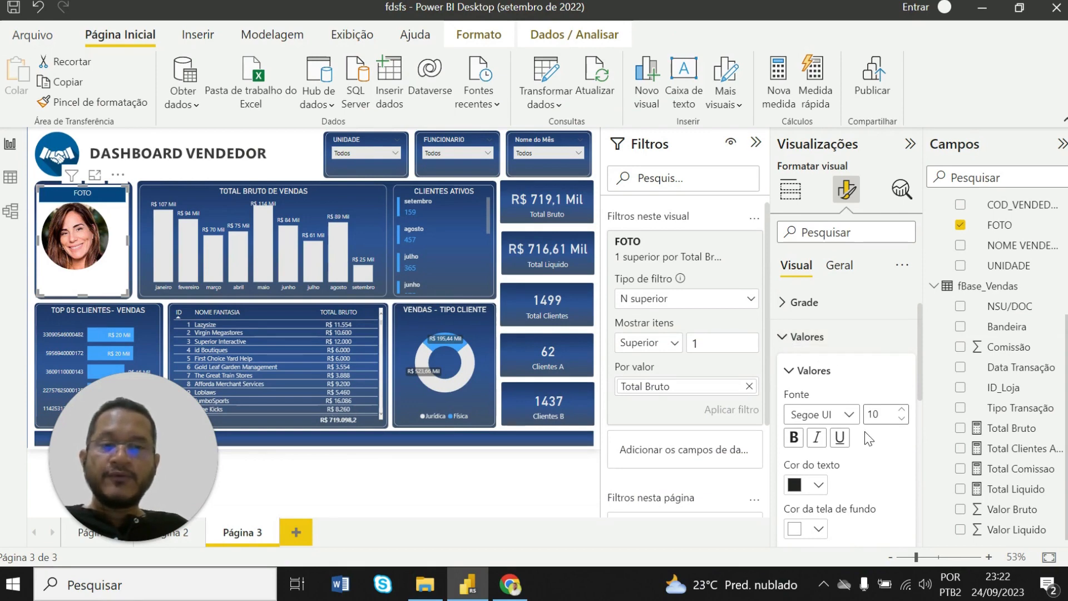
{"action": "scroll", "coordinate": [864, 433], "scroll_direction": "down", "scroll_amount": 1}
{"action": "scroll", "coordinate": [856, 439], "scroll_direction": "down", "scroll_amount": 4}
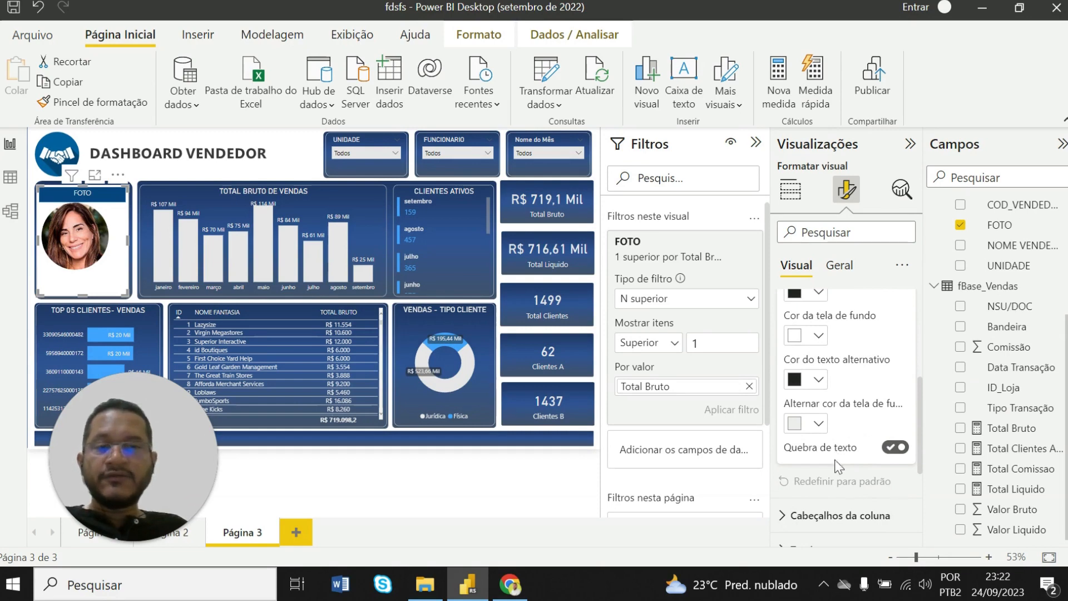
{"action": "scroll", "coordinate": [841, 478], "scroll_direction": "up", "scroll_amount": 5}
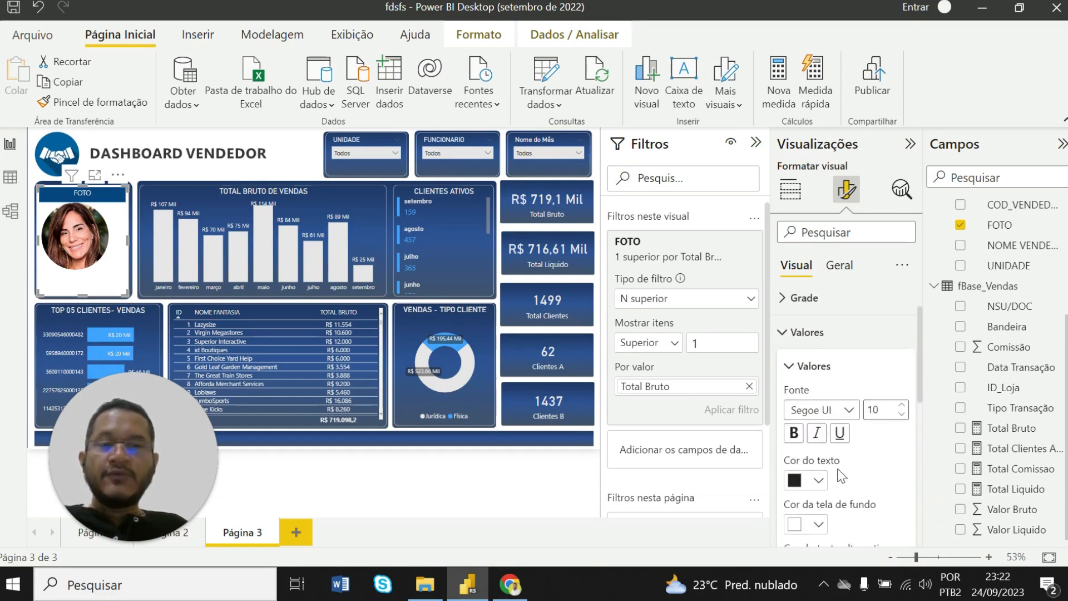
{"action": "left_click", "coordinate": [785, 337]}
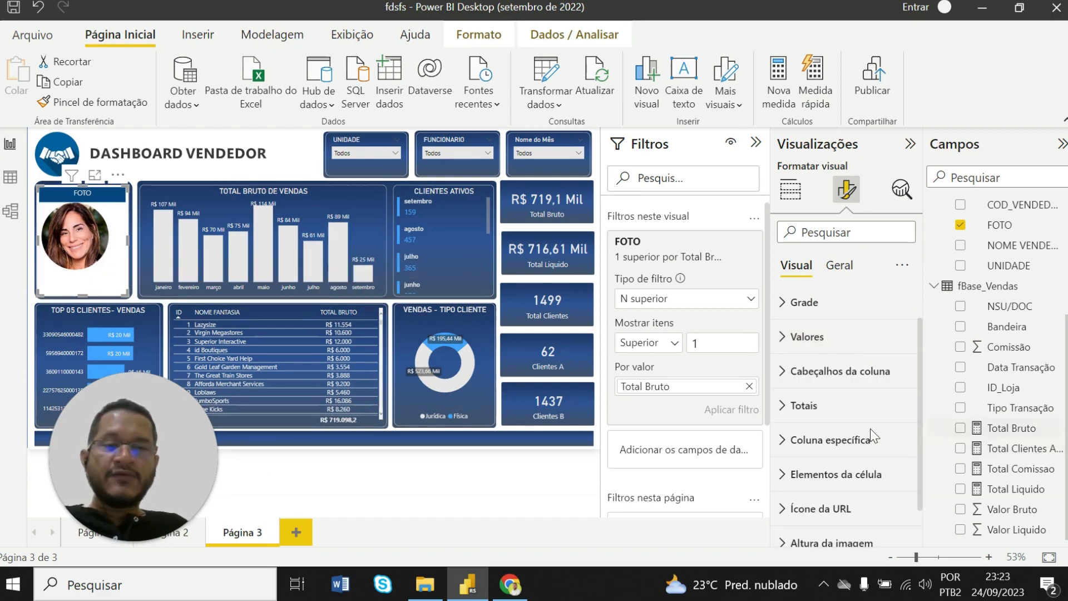
Centre the values of the FOTO column through the specific column formatting and deselect the table
{"action": "left_click", "coordinate": [797, 445]}
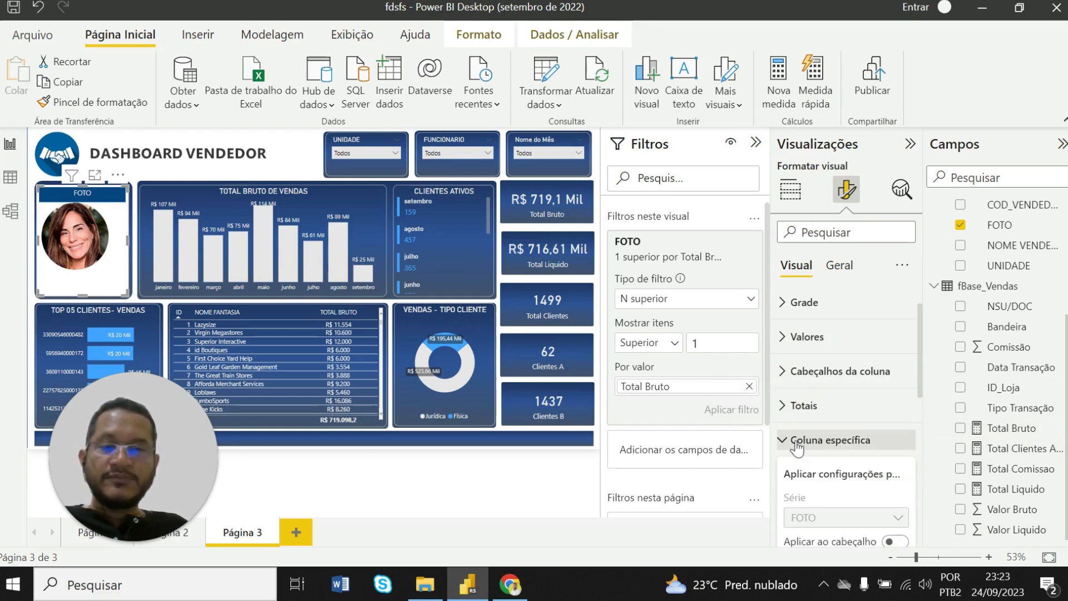
{"action": "scroll", "coordinate": [798, 444], "scroll_direction": "down", "scroll_amount": 1}
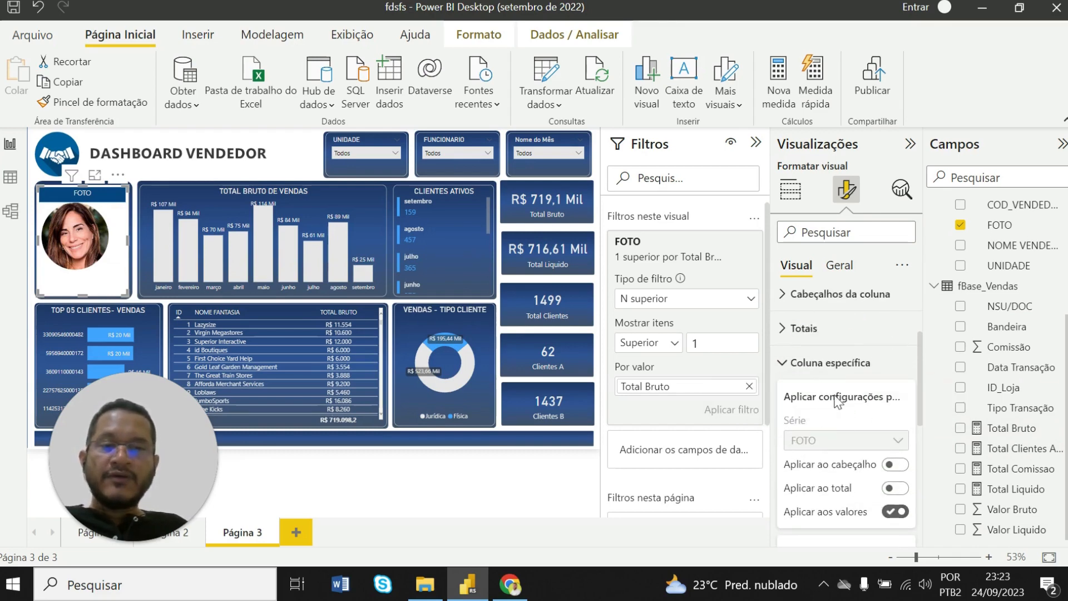
{"action": "scroll", "coordinate": [823, 406], "scroll_direction": "down", "scroll_amount": 1}
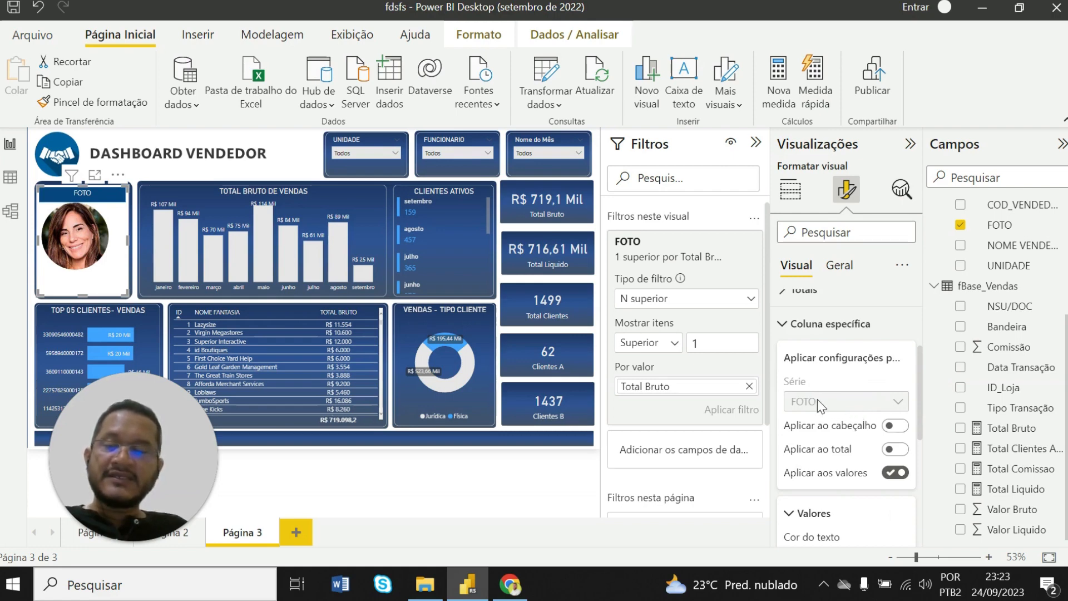
{"action": "scroll", "coordinate": [821, 413], "scroll_direction": "down", "scroll_amount": 2}
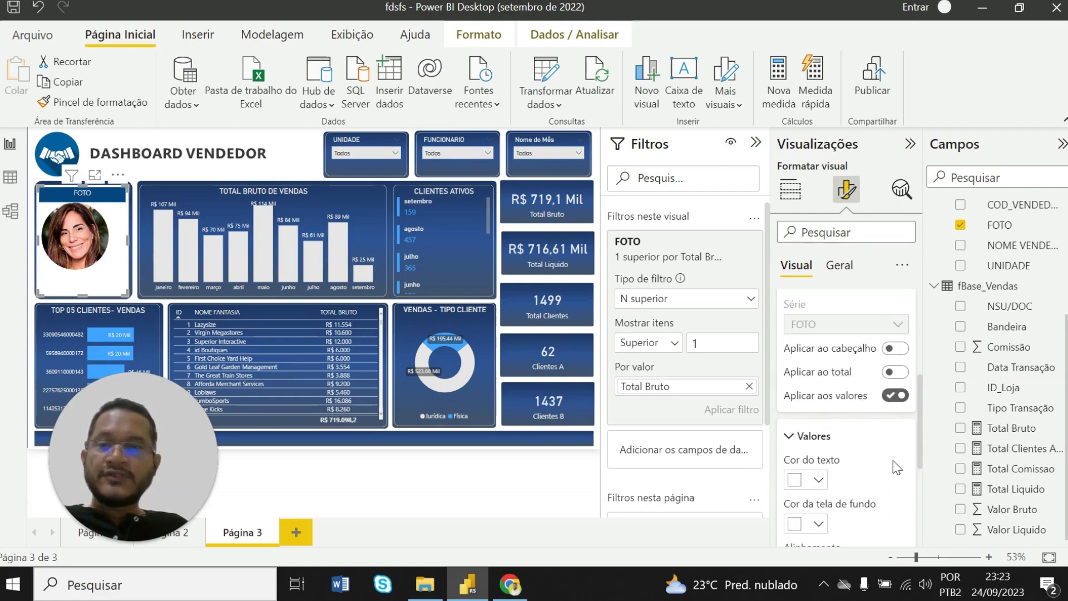
{"action": "scroll", "coordinate": [868, 433], "scroll_direction": "down", "scroll_amount": 2}
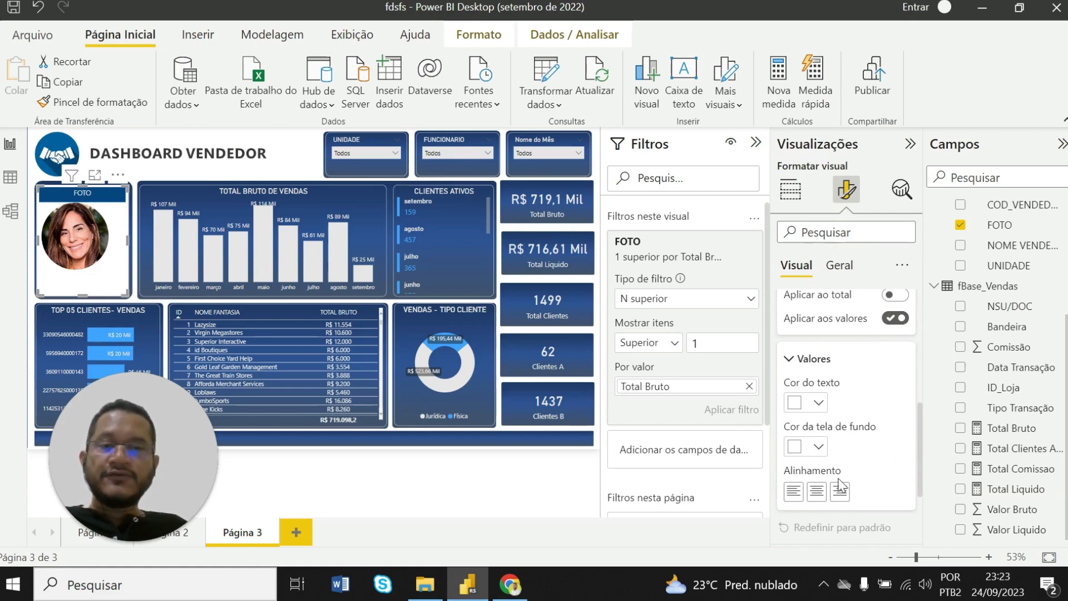
{"action": "left_click", "coordinate": [820, 493]}
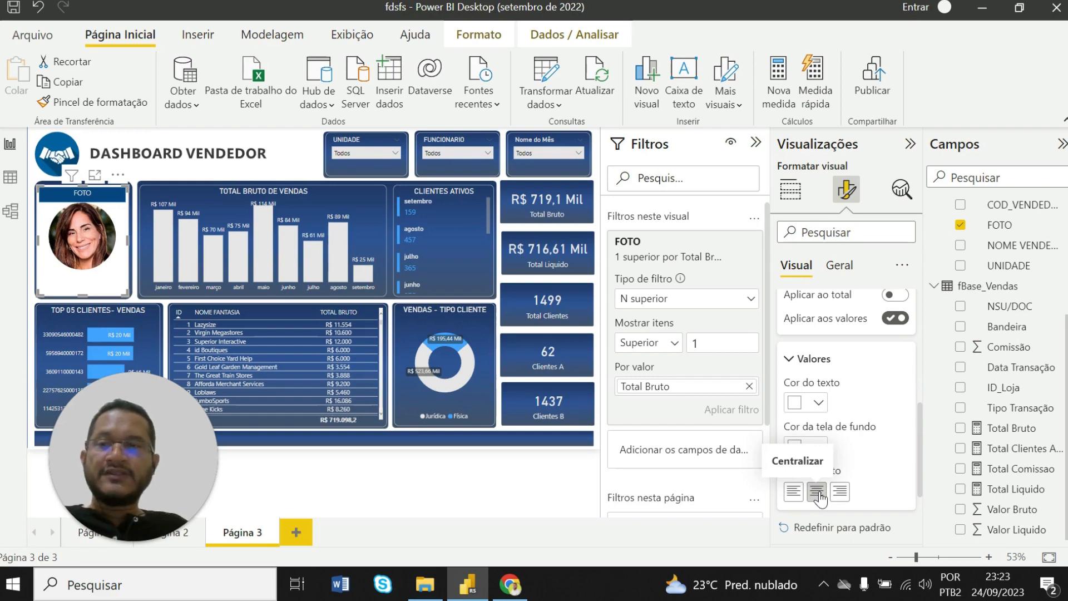
{"action": "left_click", "coordinate": [479, 485]}
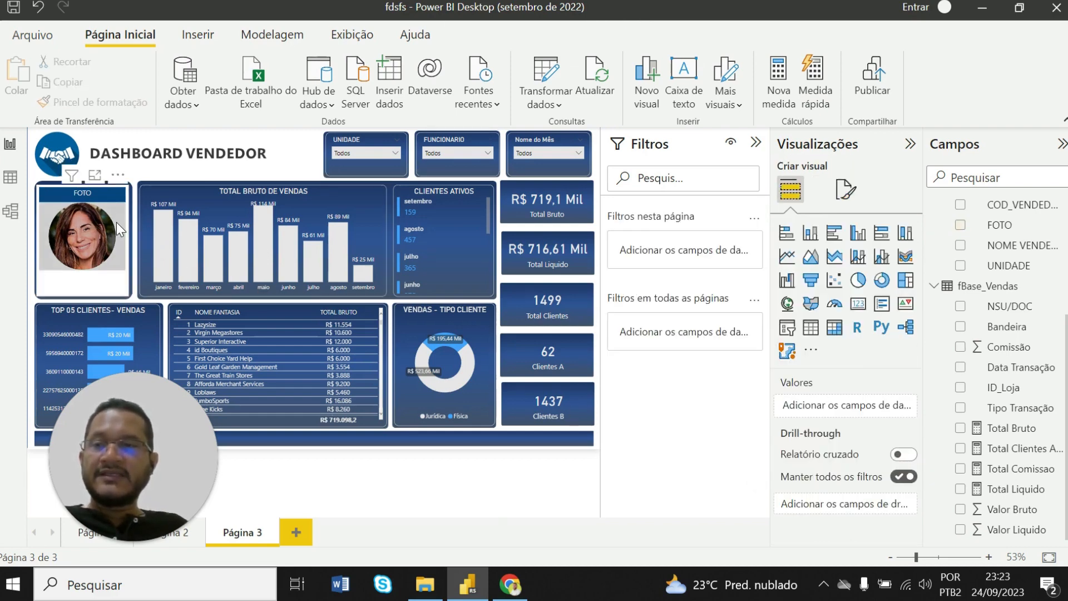
Filter the published report in Chrome by one employee to examine the seller photo and name, and return to Power BI Desktop
{"action": "left_click", "coordinate": [509, 587]}
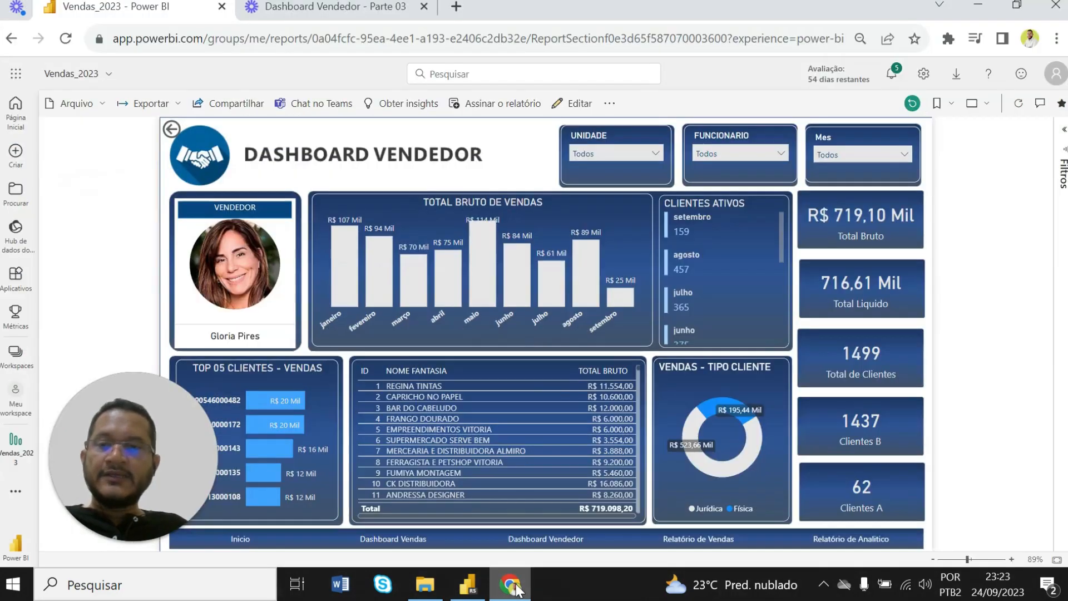
{"action": "left_click", "coordinate": [511, 585]}
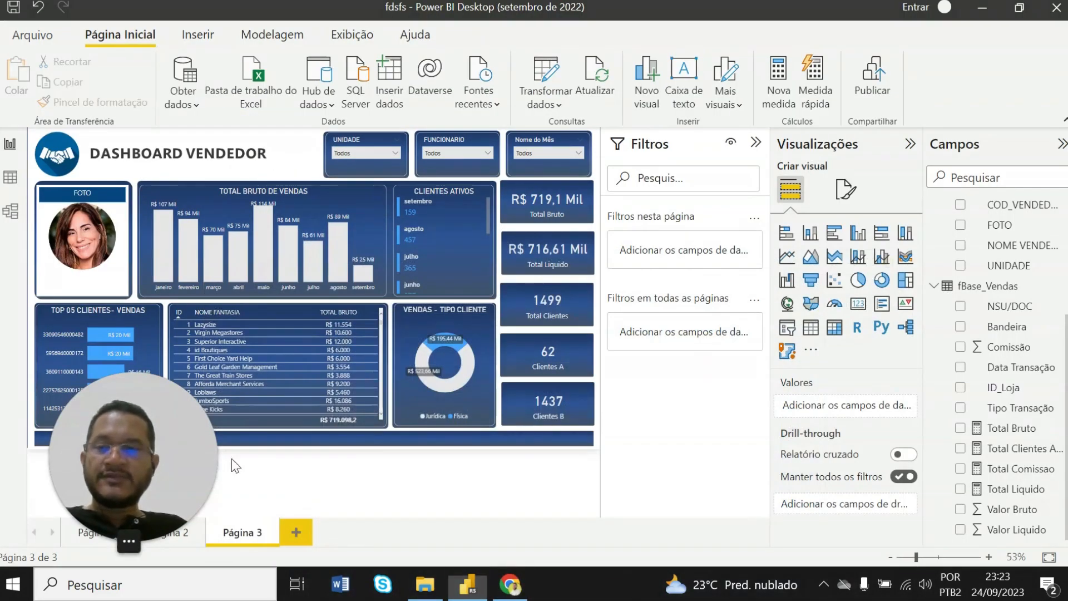
{"action": "left_click_drag", "start_coordinate": [232, 458], "coordinate": [990, 519]}
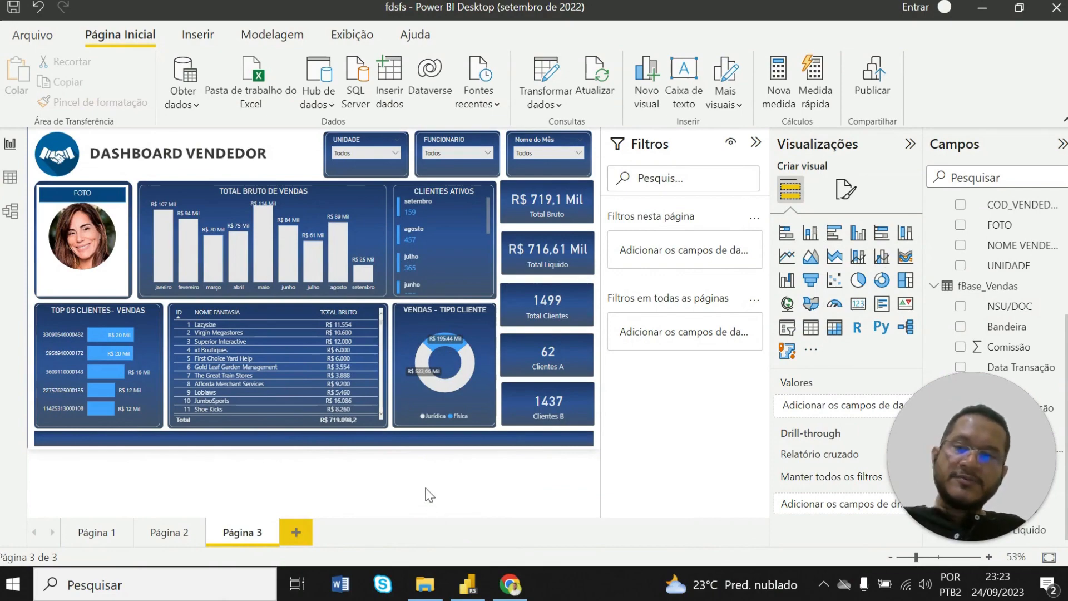
{"action": "left_click", "coordinate": [511, 585]}
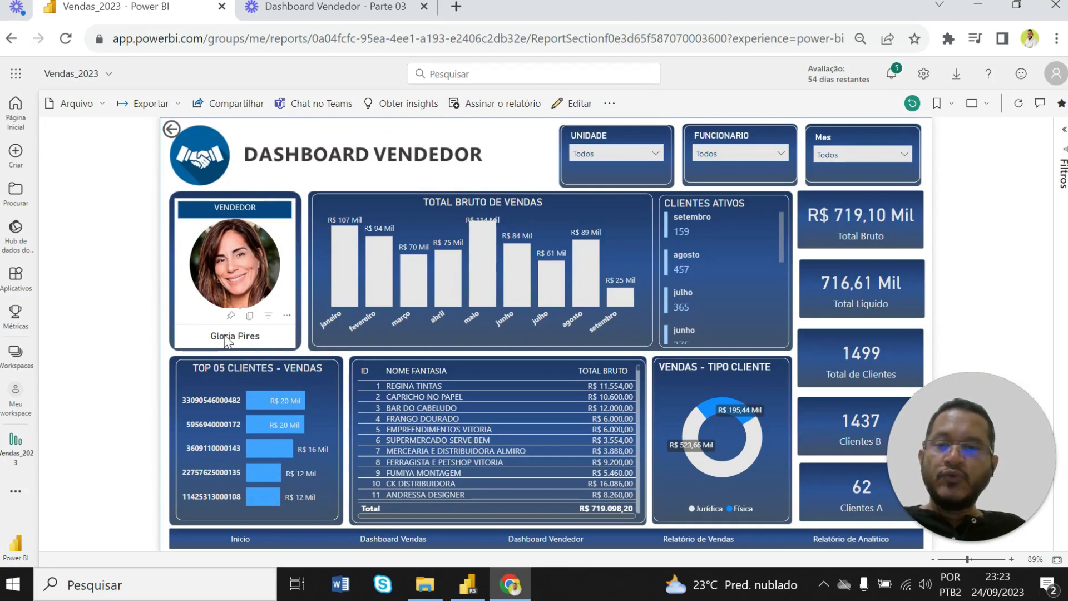
{"action": "left_click", "coordinate": [728, 153]}
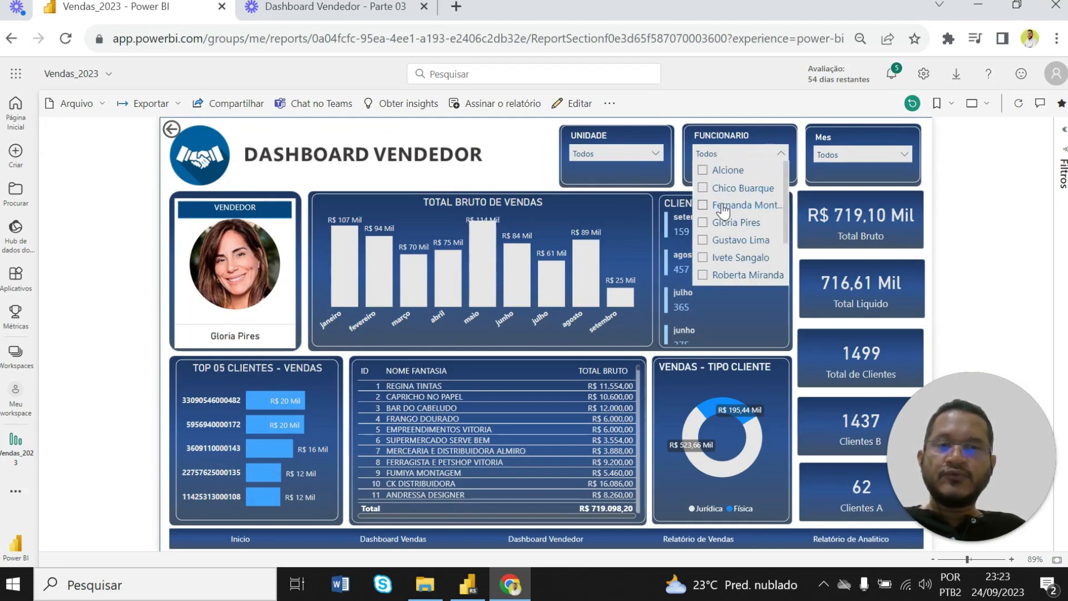
{"action": "left_click", "coordinate": [723, 207]}
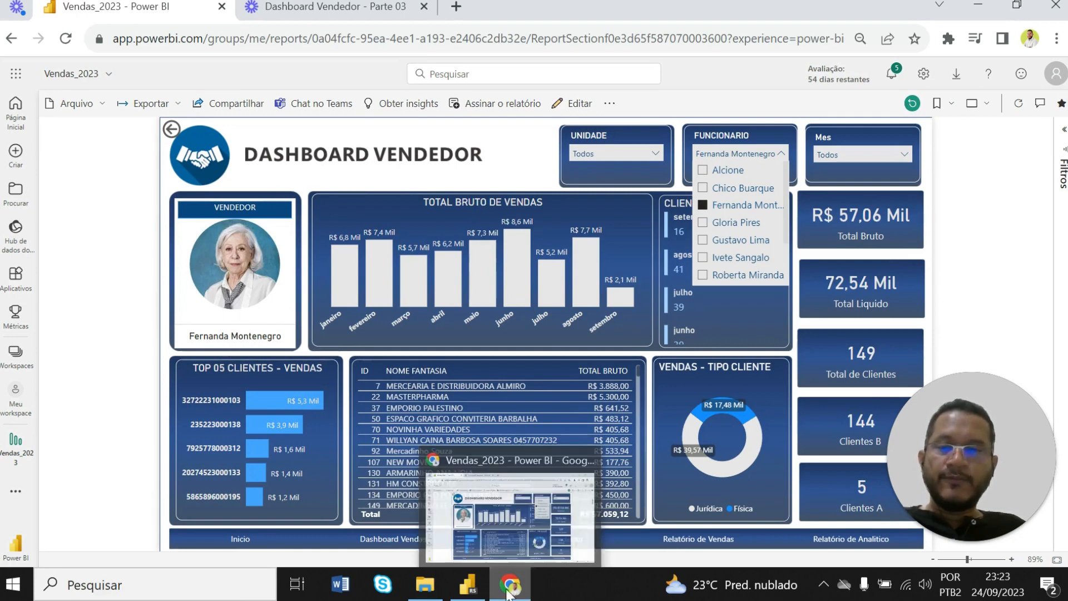
{"action": "left_click", "coordinate": [469, 587]}
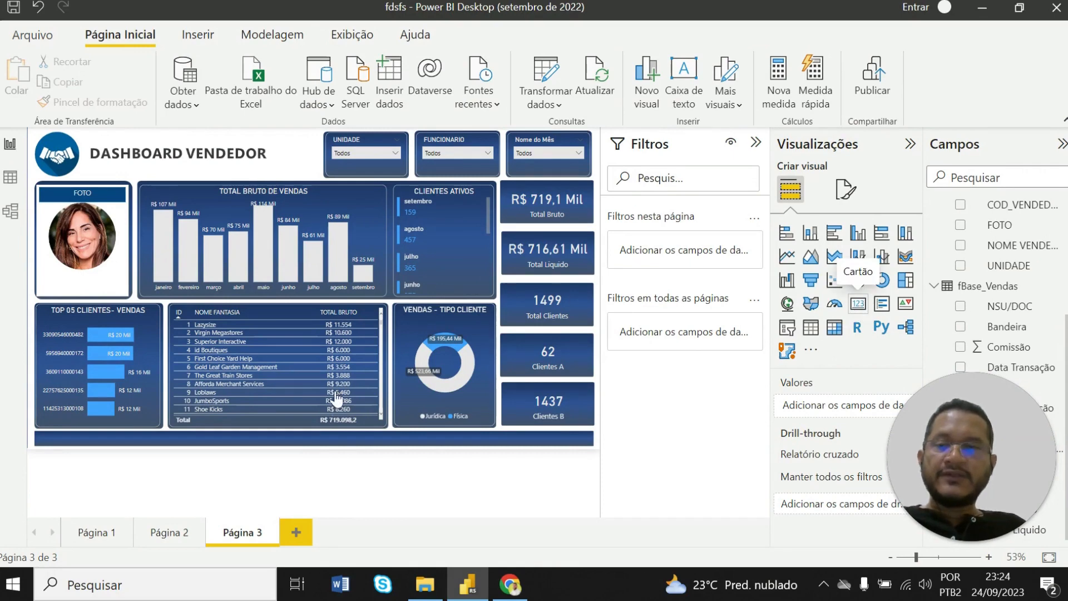
Insert a card visual on the Dashboard Vendedor page and fill it with the NOME VENDEDOR field from dVendedor
{"action": "left_click", "coordinate": [858, 305]}
{"action": "left_click_drag", "start_coordinate": [144, 261], "coordinate": [241, 324]}
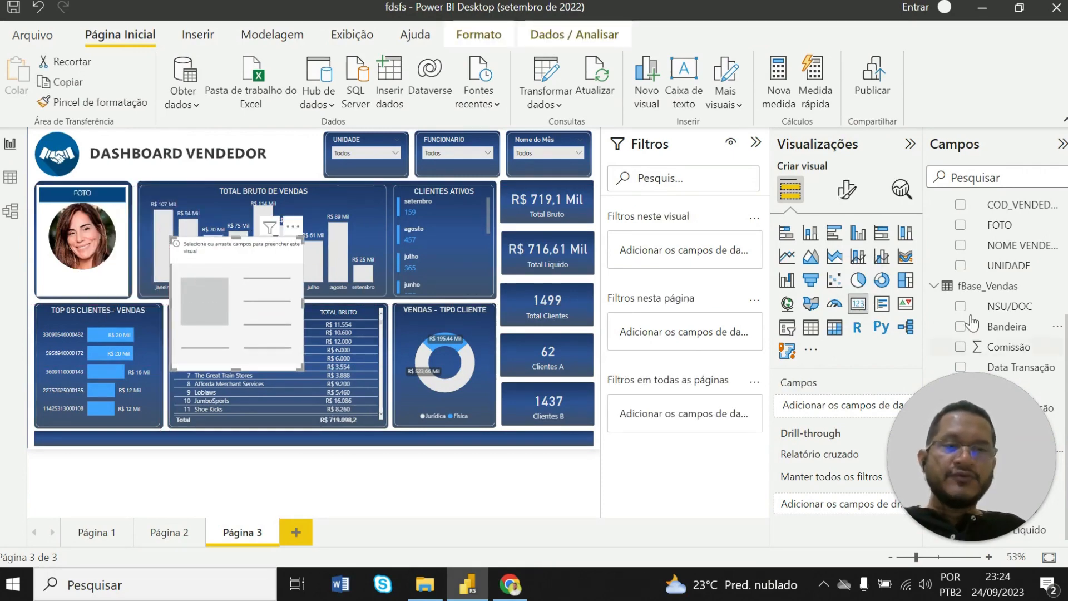
{"action": "scroll", "coordinate": [971, 335], "scroll_direction": "up", "scroll_amount": 2}
{"action": "scroll", "coordinate": [971, 335], "scroll_direction": "down", "scroll_amount": 2}
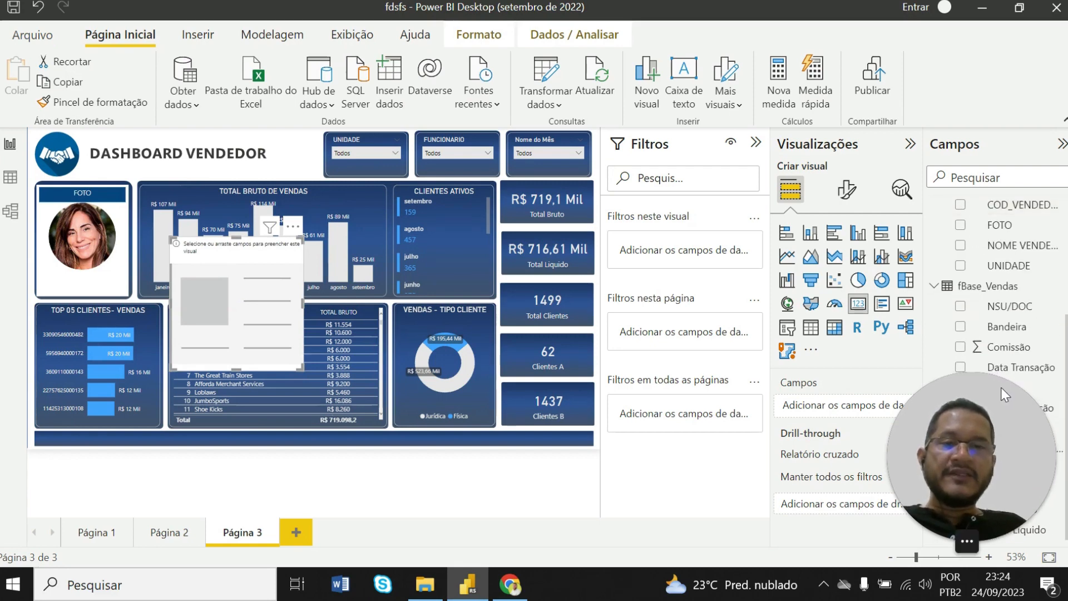
{"action": "scroll", "coordinate": [1012, 301], "scroll_direction": "up", "scroll_amount": 2}
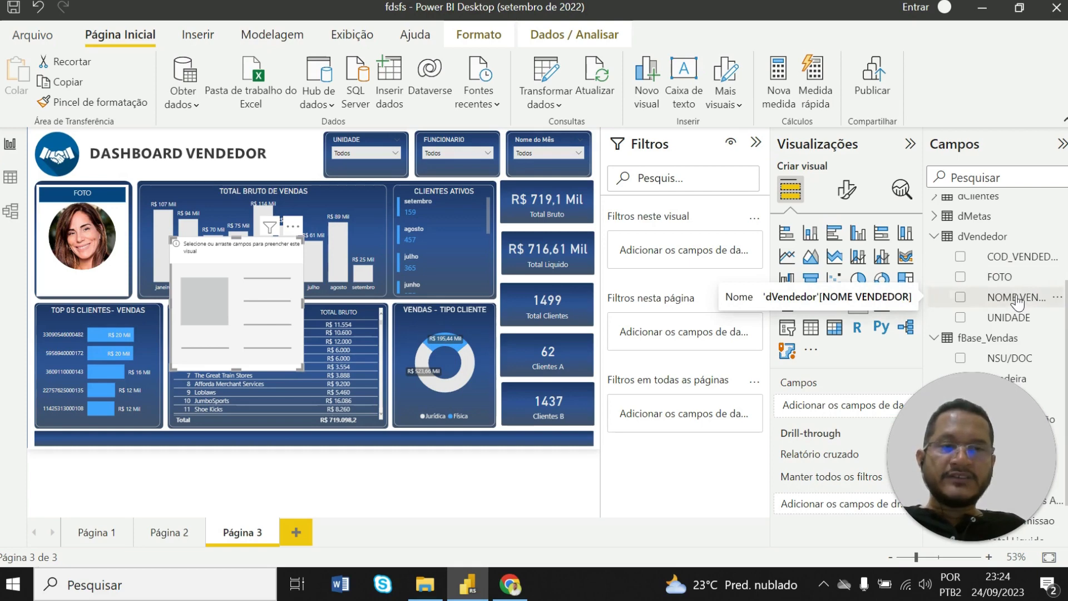
{"action": "left_click_drag", "start_coordinate": [1016, 302], "coordinate": [245, 292]}
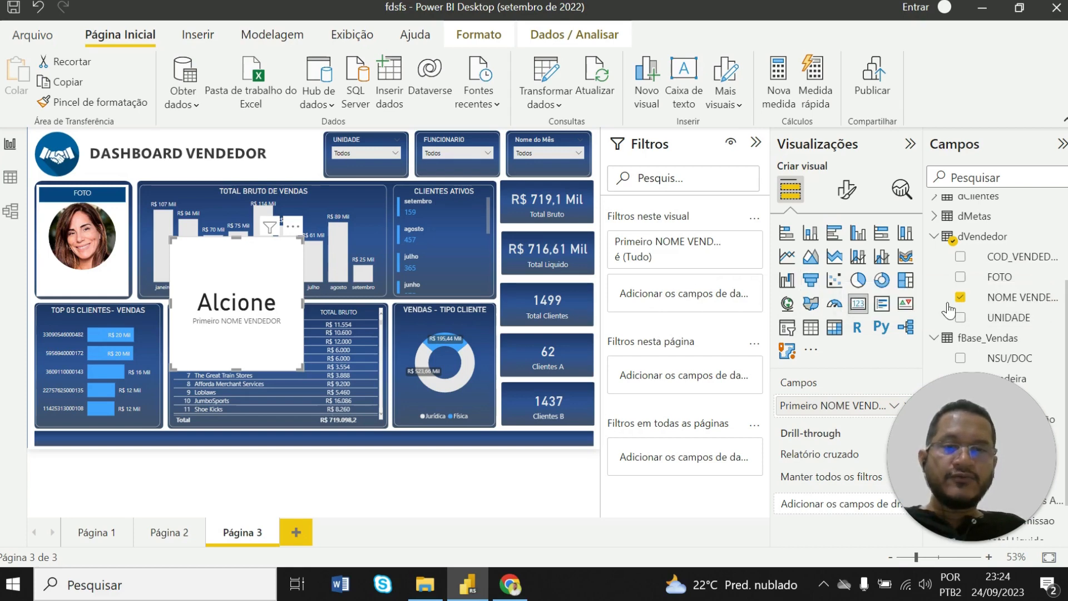
Filter the name card by NOME VENDEDOR with an N superior filter showing the top 1 by Total Bruto, and apply it
{"action": "left_click_drag", "start_coordinate": [990, 297], "coordinate": [696, 295]}
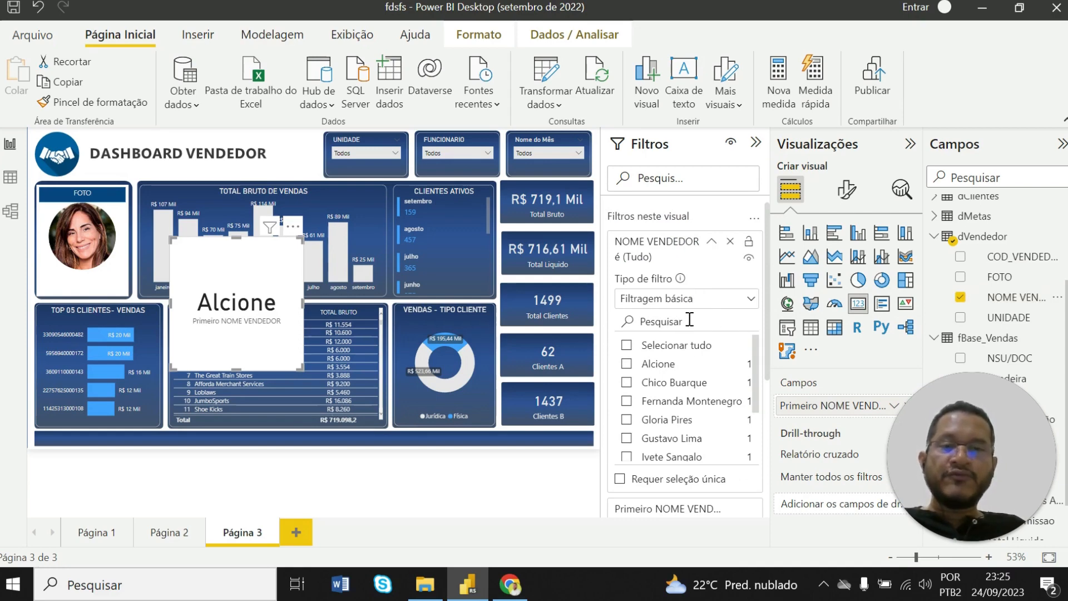
{"action": "left_click", "coordinate": [750, 301]}
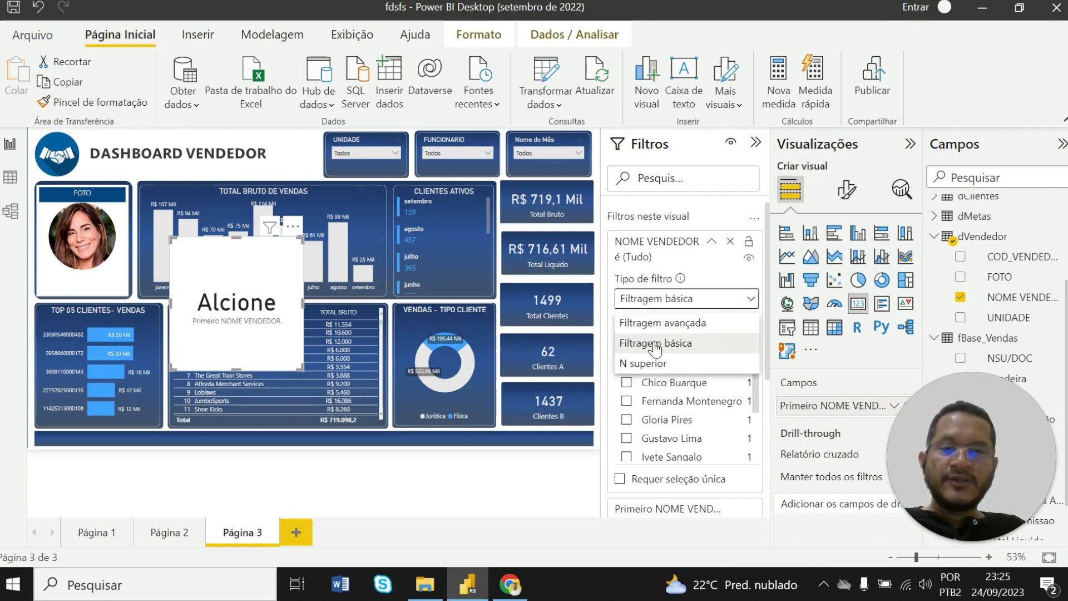
{"action": "left_click", "coordinate": [648, 364]}
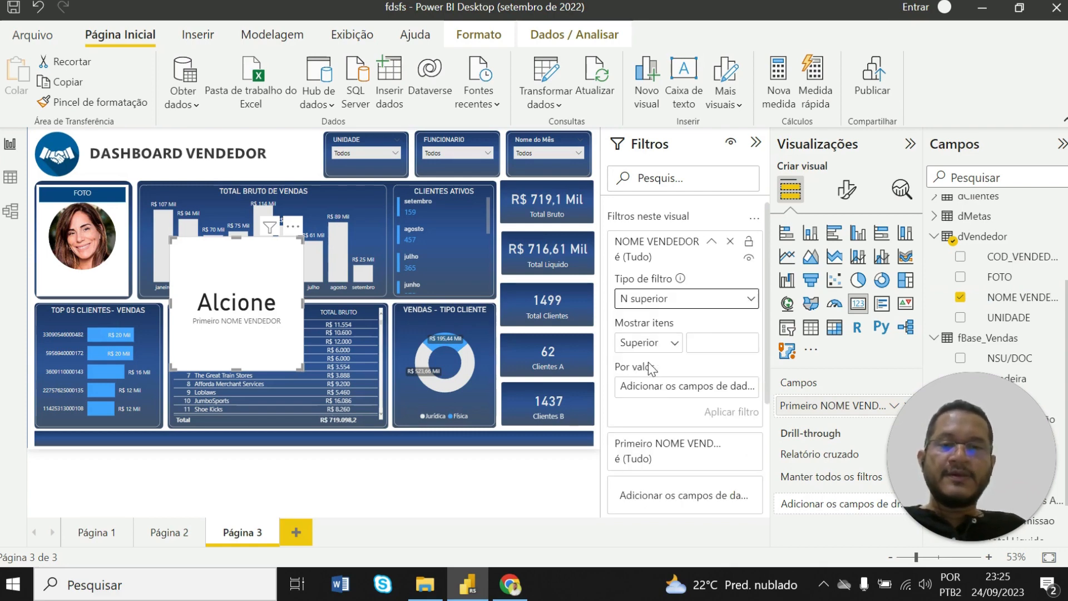
{"action": "left_click", "coordinate": [716, 345]}
{"action": "type", "text": "1"}
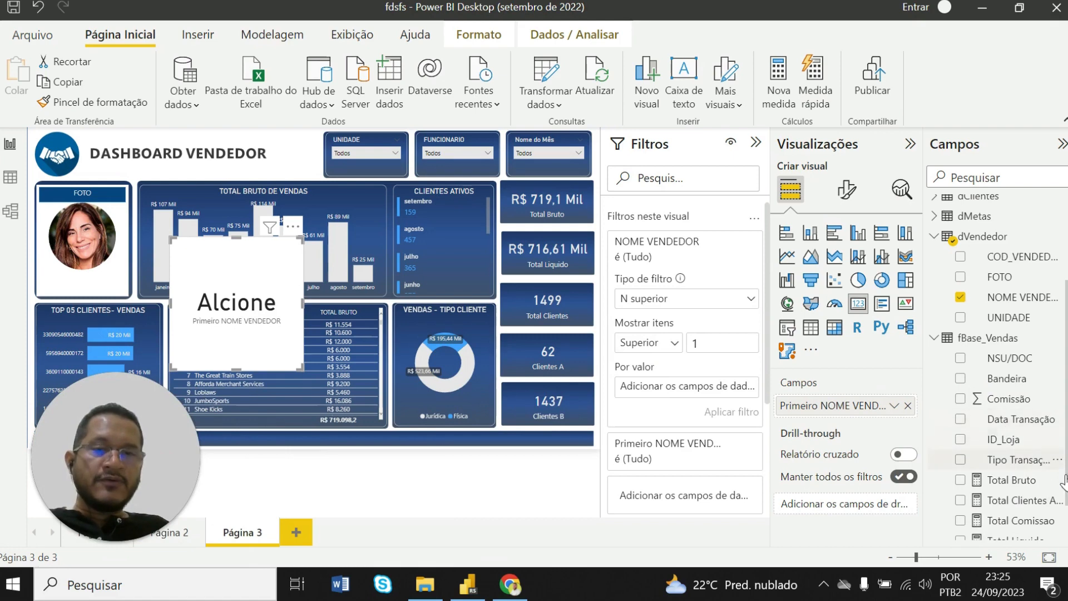
{"action": "scroll", "coordinate": [1015, 445], "scroll_direction": "down", "scroll_amount": 1}
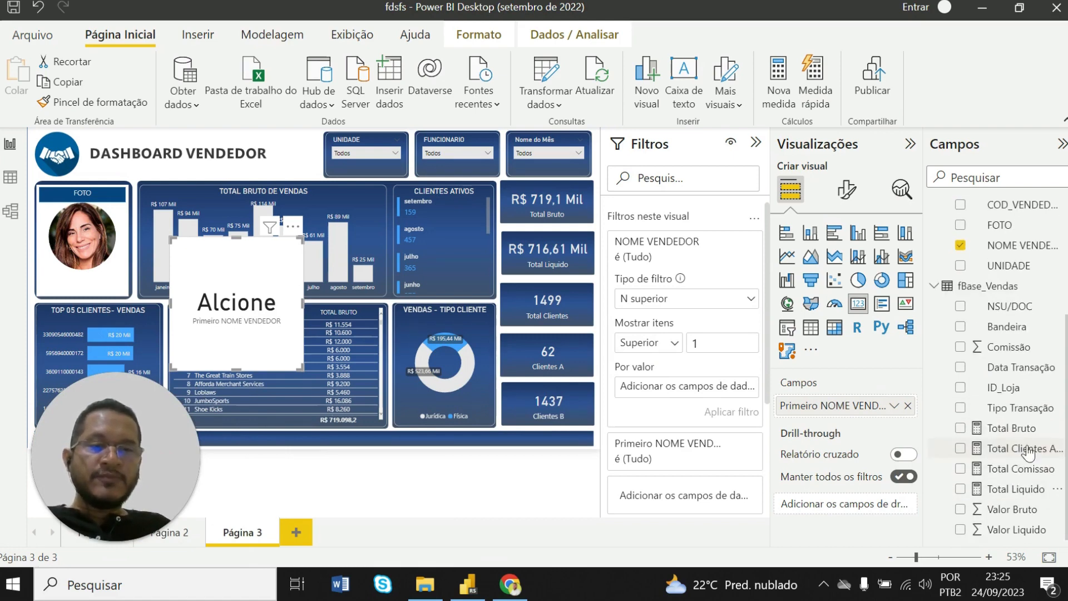
{"action": "left_click_drag", "start_coordinate": [1017, 438], "coordinate": [707, 386]}
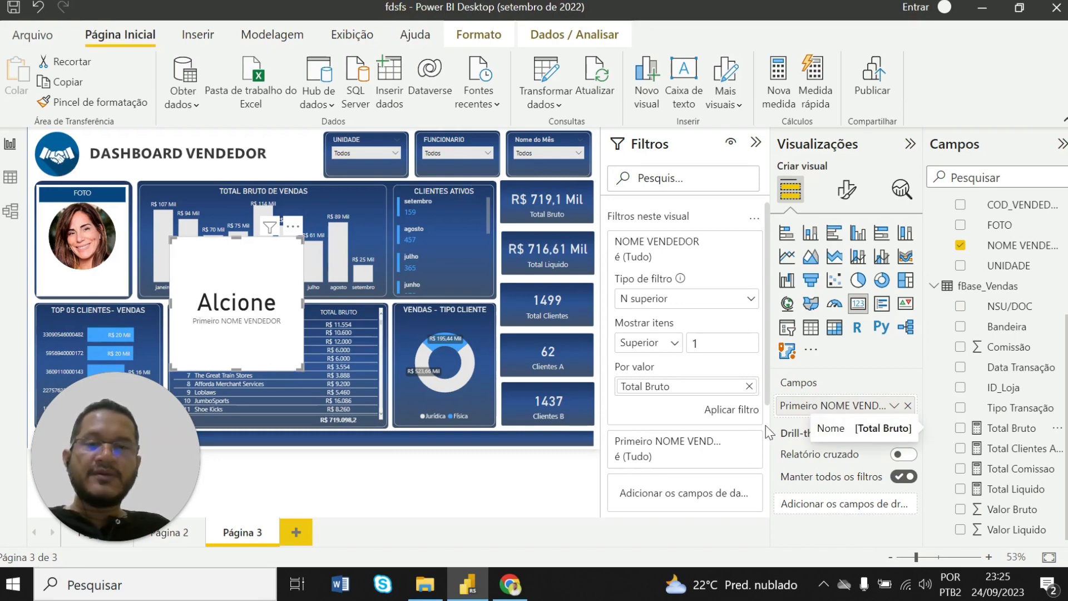
{"action": "left_click", "coordinate": [729, 412]}
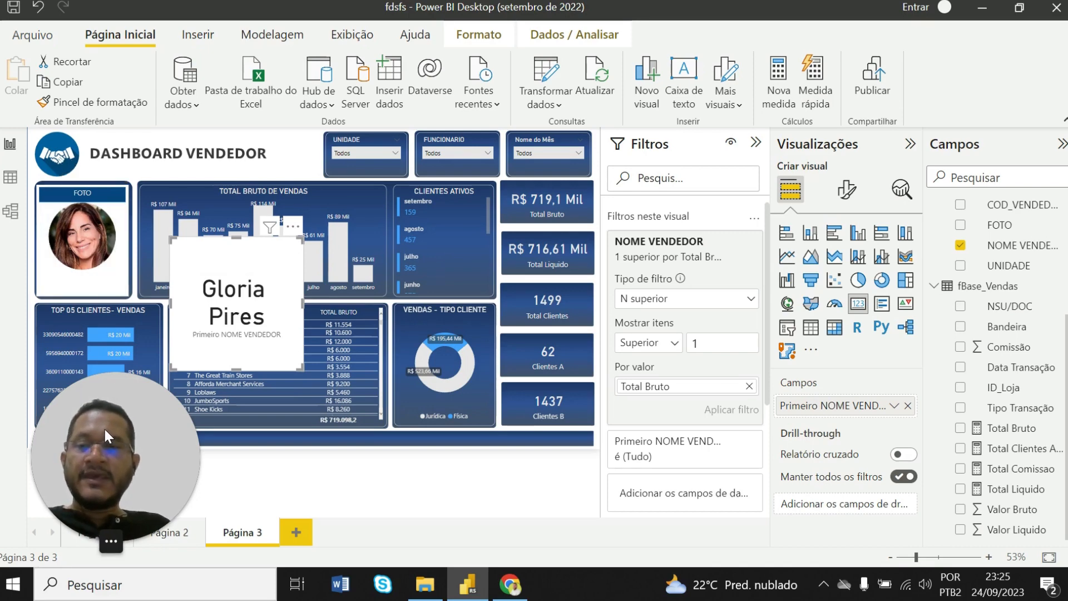
Move the name card slightly down and compare it with the seller name in the published report in Chrome, returning to Power BI Desktop
{"action": "left_click_drag", "start_coordinate": [122, 439], "coordinate": [950, 561]}
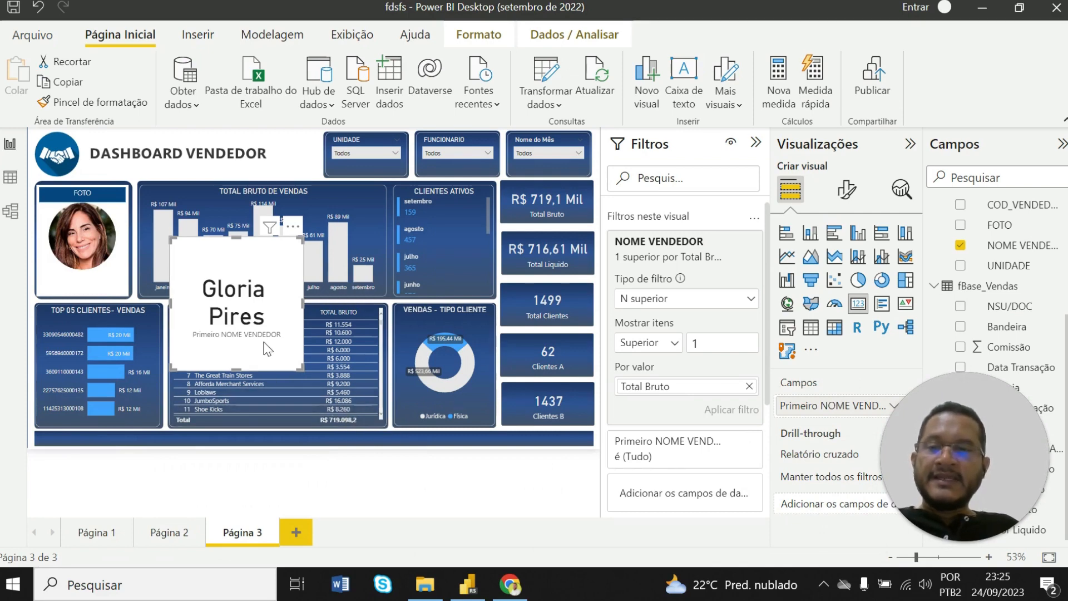
{"action": "left_click_drag", "start_coordinate": [268, 349], "coordinate": [268, 376]}
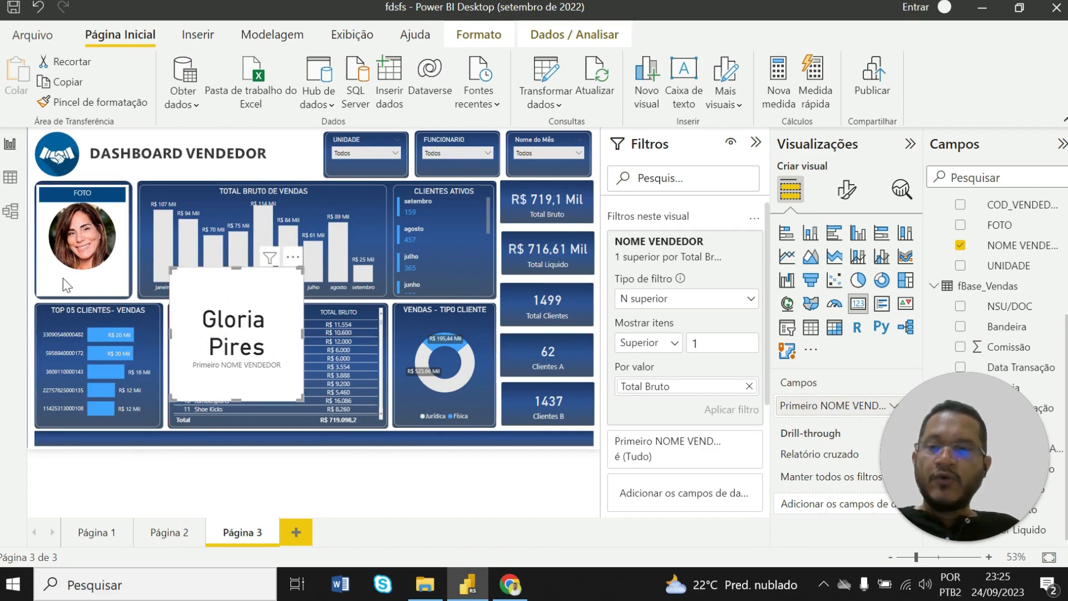
{"action": "left_click", "coordinate": [510, 586]}
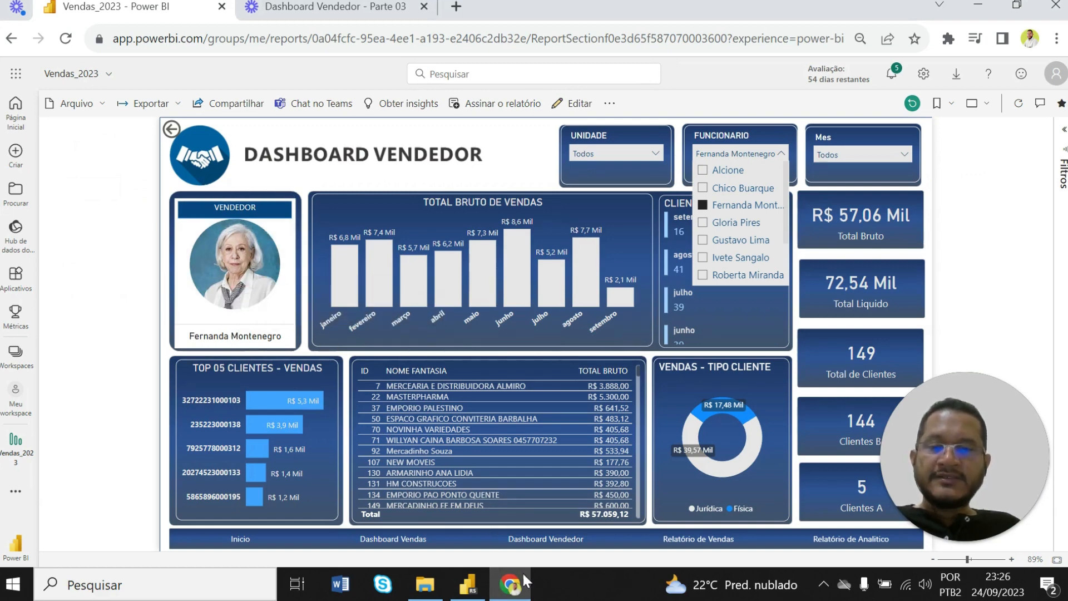
{"action": "left_click", "coordinate": [468, 582]}
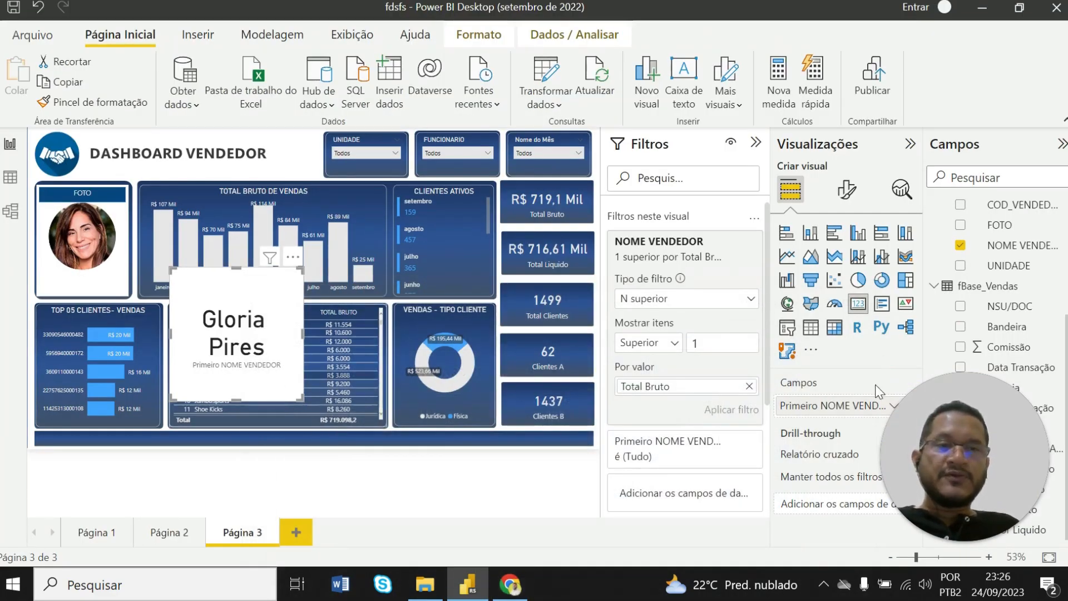
Set the name card's Valor do balão font size to 15 and turn off its category label
{"action": "left_click", "coordinate": [847, 193]}
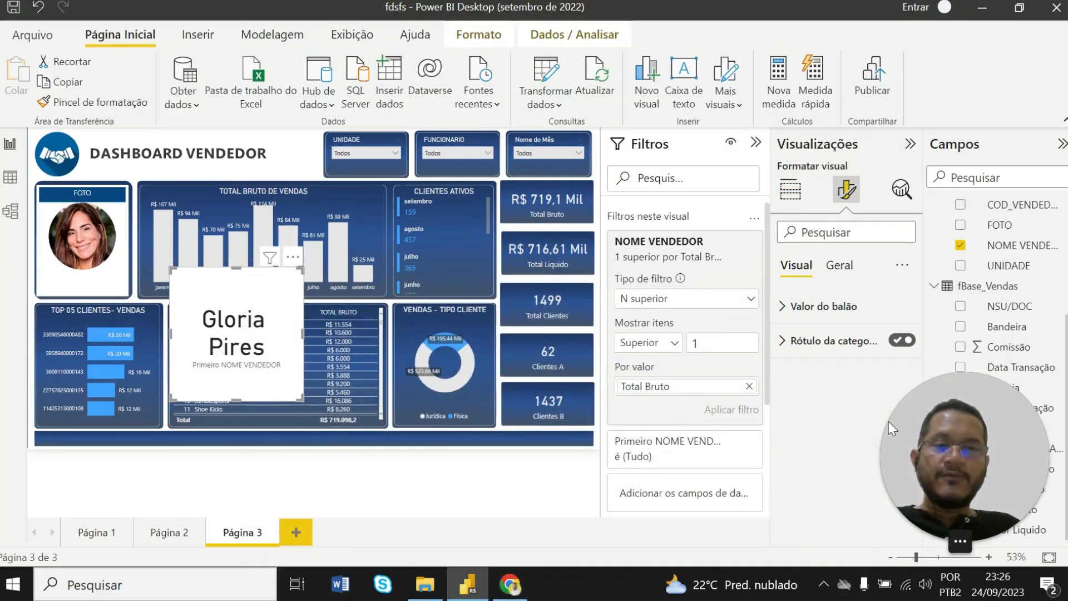
{"action": "left_click", "coordinate": [782, 307]}
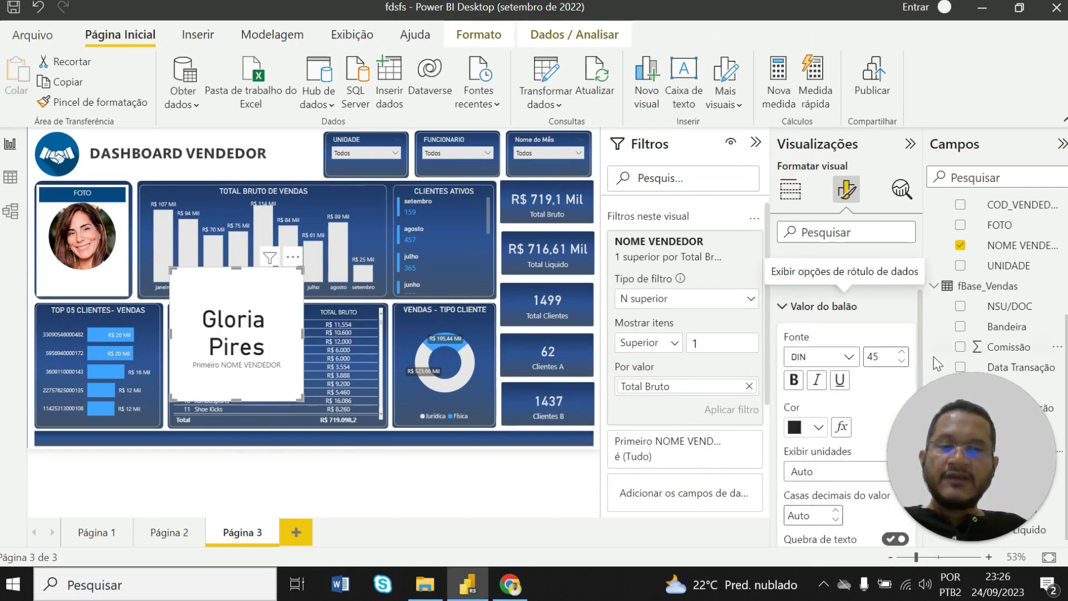
{"action": "left_click_drag", "start_coordinate": [888, 356], "coordinate": [866, 359]}
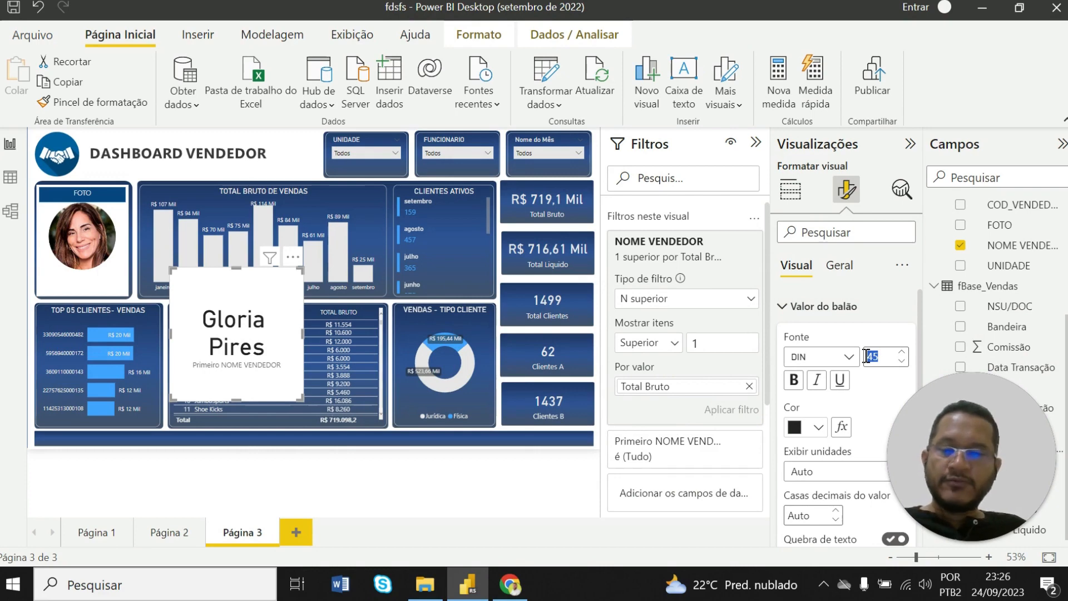
{"action": "type", "text": "12"}
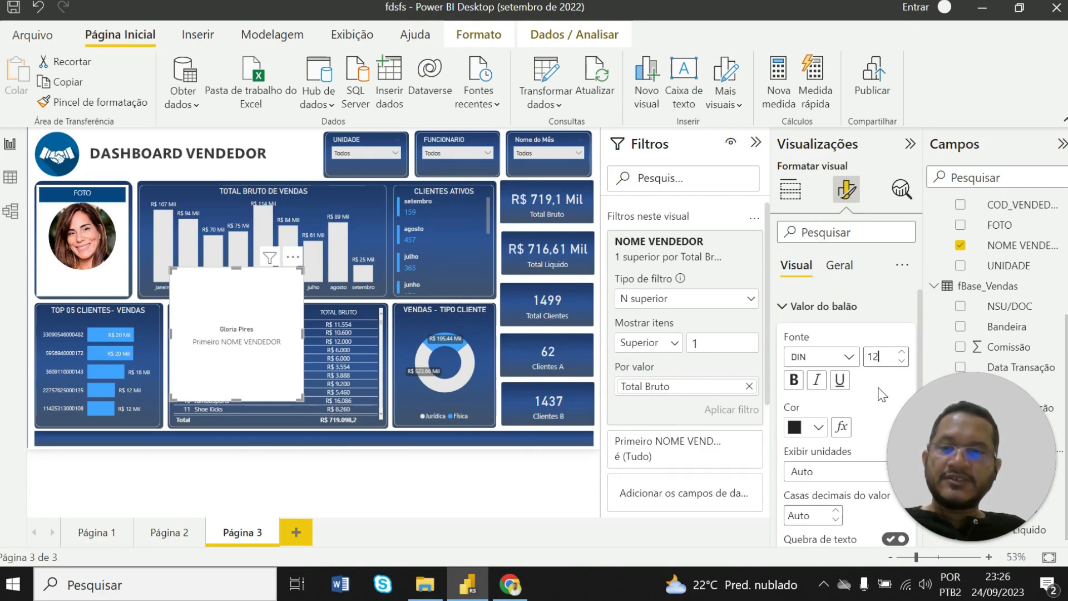
{"action": "left_click_drag", "start_coordinate": [887, 357], "coordinate": [867, 357]}
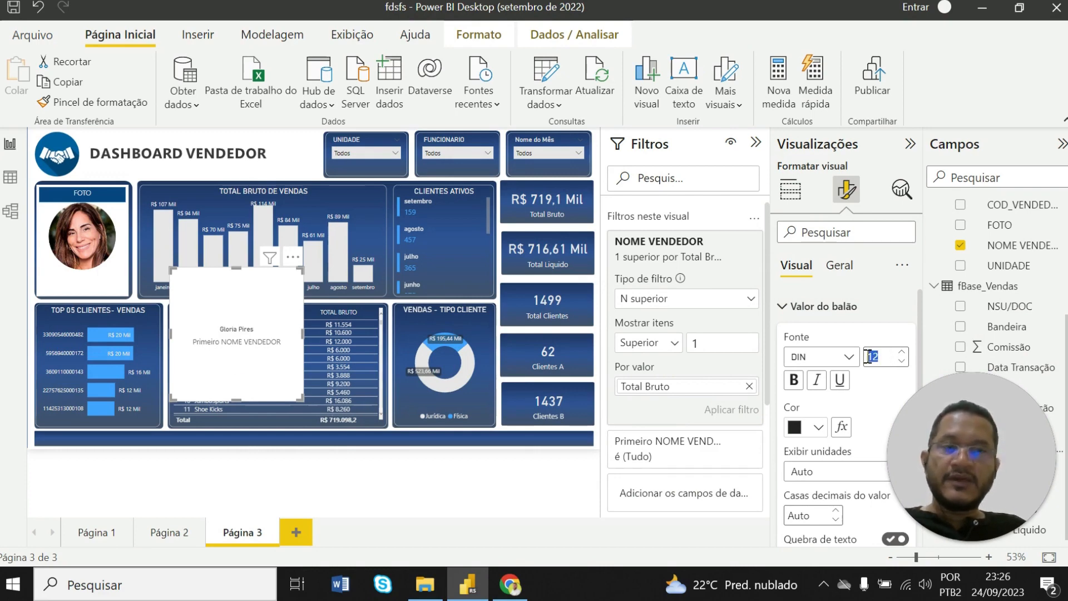
{"action": "type", "text": "15"}
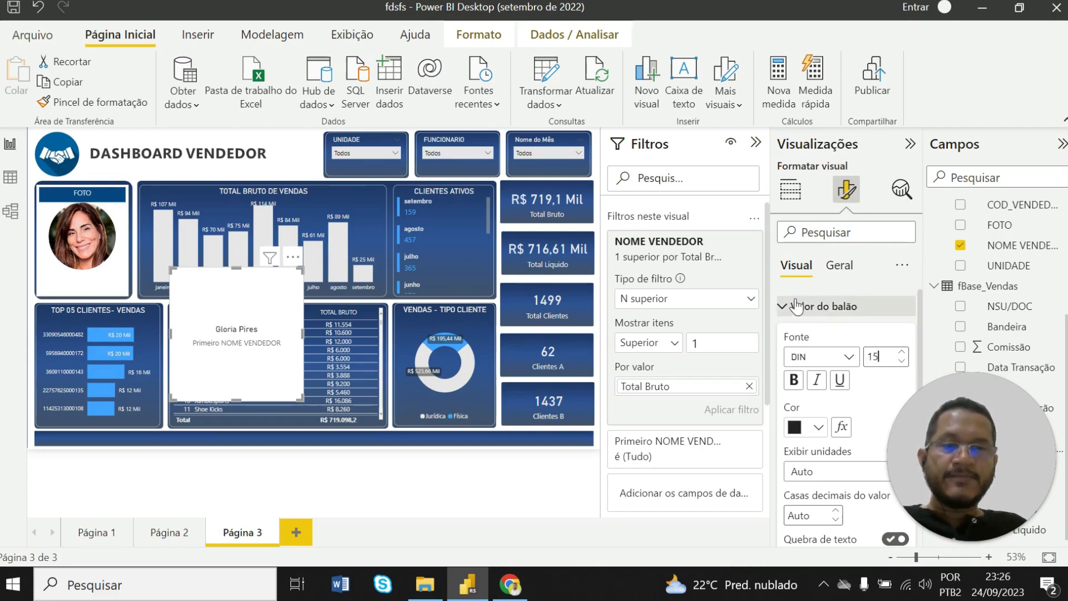
{"action": "left_click", "coordinate": [782, 307]}
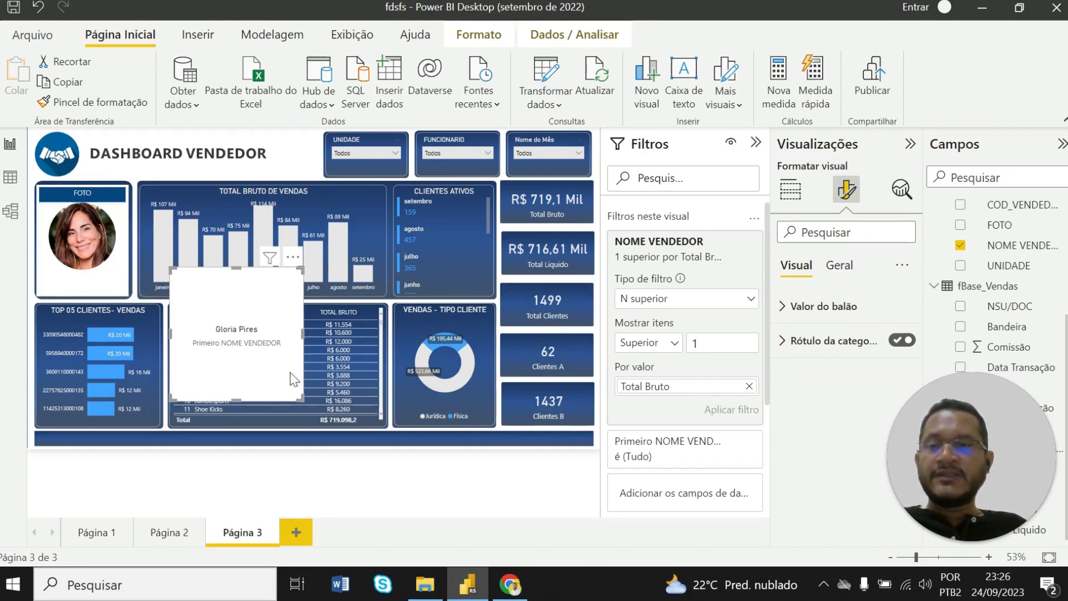
{"action": "left_click", "coordinate": [899, 341]}
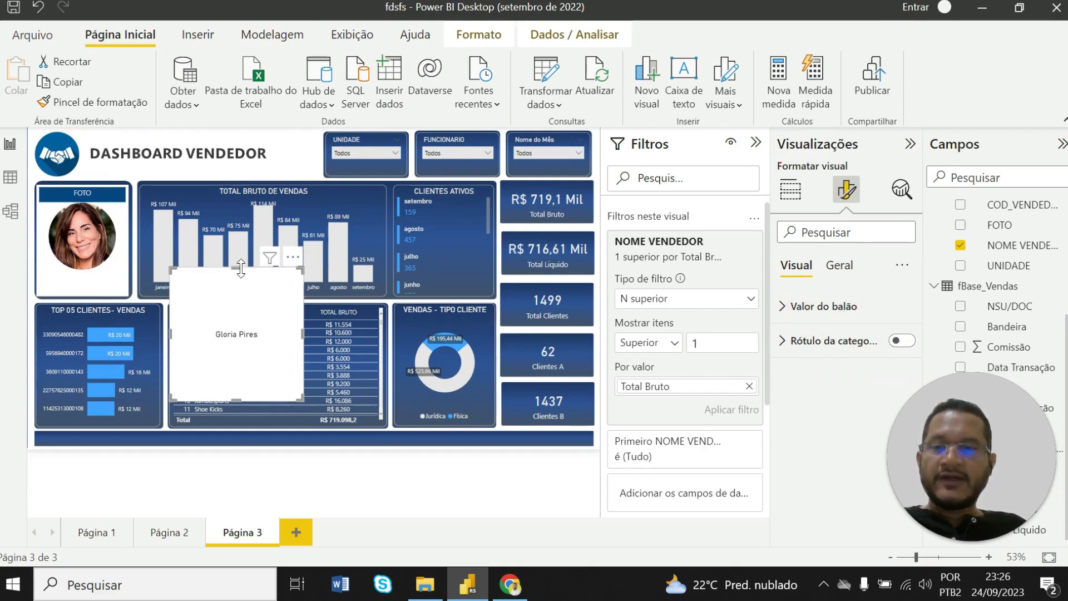
Shrink the name card to a low strip as wide as the photo table and place it just beneath the photo frame
{"action": "left_click_drag", "start_coordinate": [241, 272], "coordinate": [139, 324]}
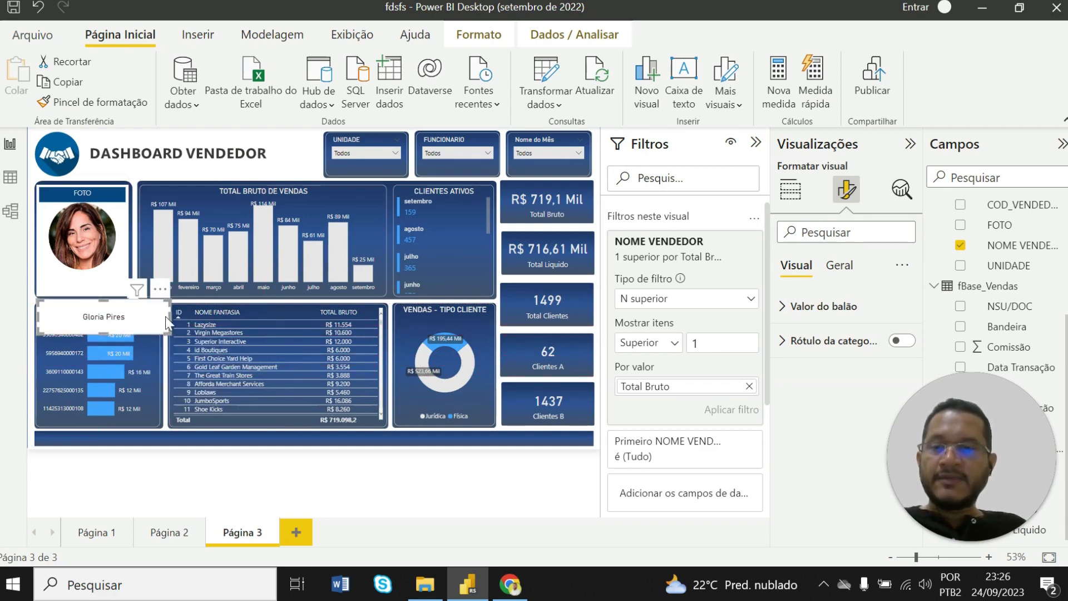
{"action": "left_click_drag", "start_coordinate": [143, 317], "coordinate": [134, 316]}
{"action": "left_click", "coordinate": [134, 321]}
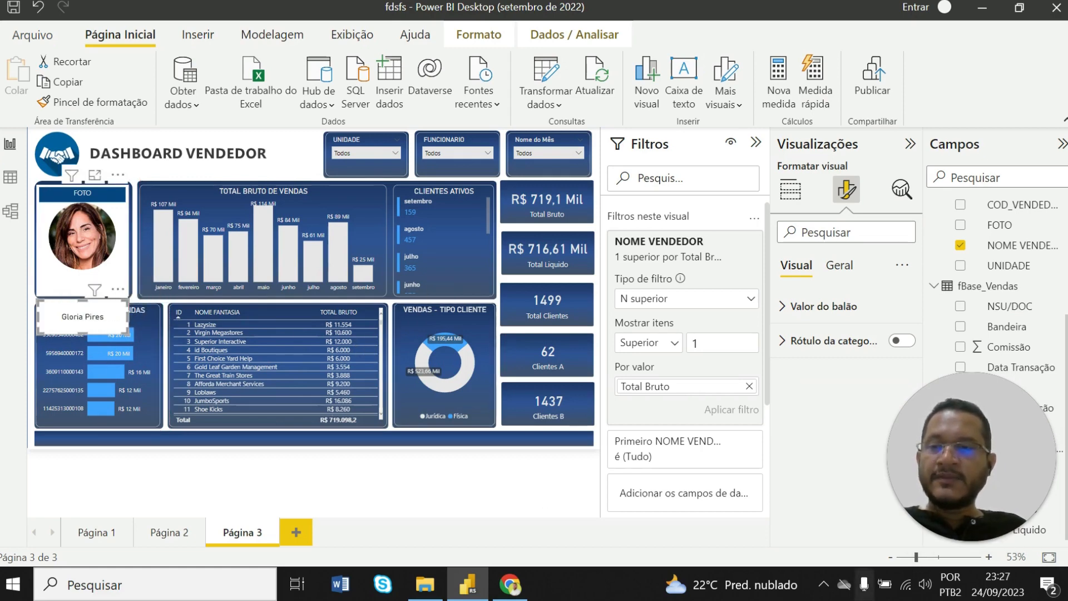
{"action": "left_click", "coordinate": [62, 292]}
{"action": "left_click", "coordinate": [60, 327]}
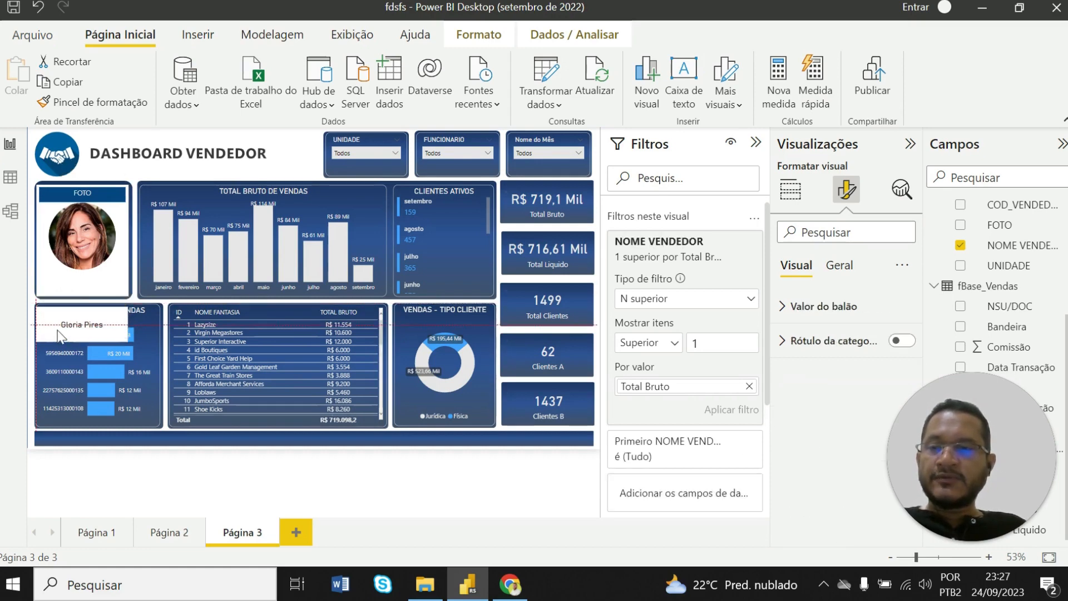
{"action": "mouse_move", "coordinate": [71, 325]}
{"action": "left_mouse_down"}
{"action": "mouse_move", "coordinate": [67, 295]}
{"action": "mouse_move", "coordinate": [73, 346]}
{"action": "left_mouse_up"}
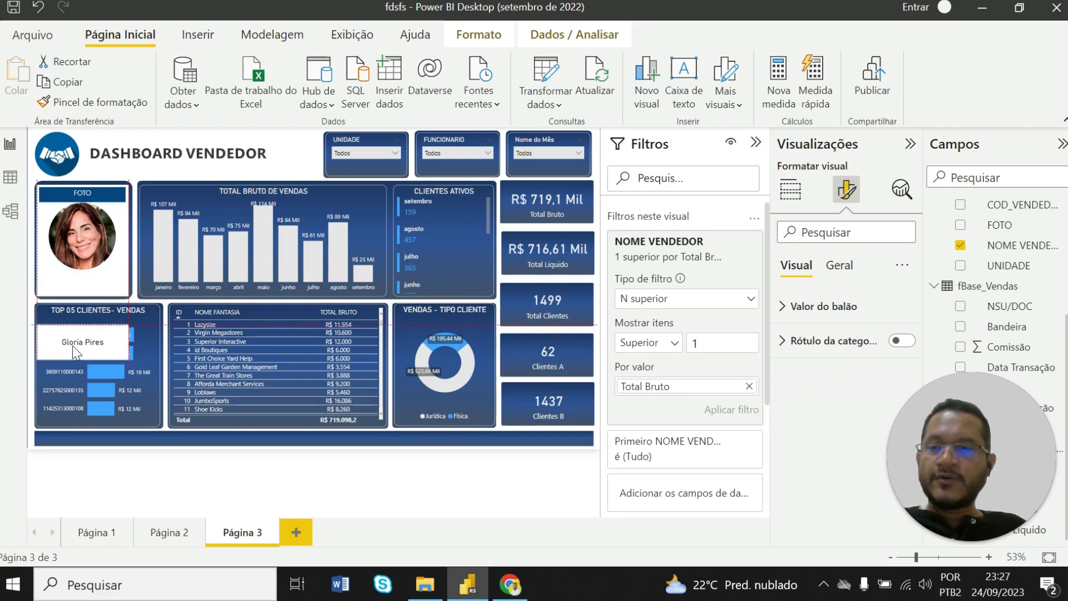
Shorten the photo table to end just below the photo and move the name card up directly against it
{"action": "left_click", "coordinate": [75, 291]}
{"action": "left_click_drag", "start_coordinate": [84, 296], "coordinate": [85, 276]}
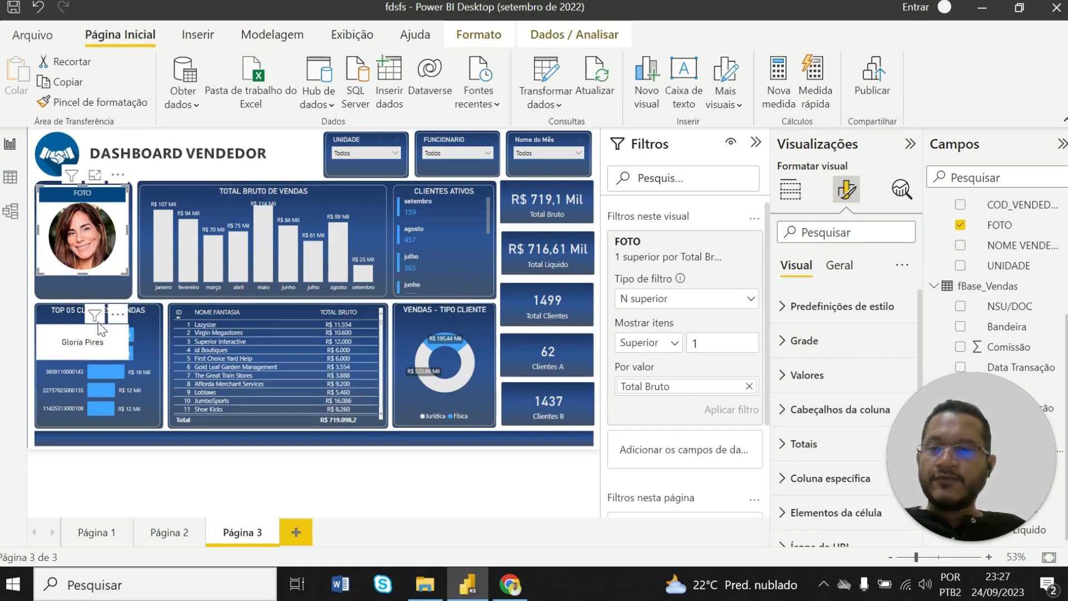
{"action": "left_click_drag", "start_coordinate": [99, 324], "coordinate": [99, 301]}
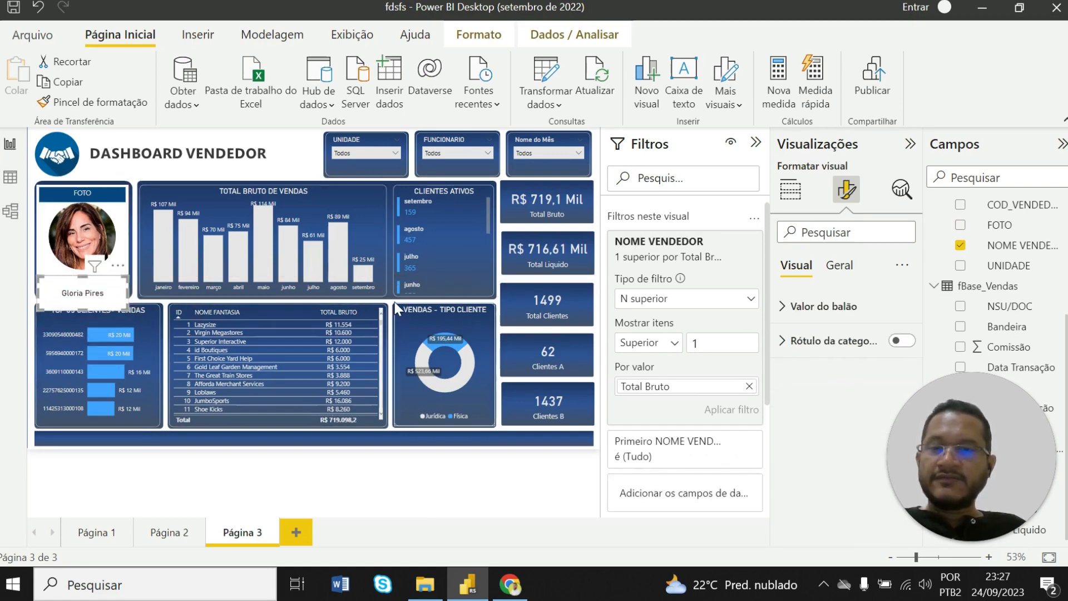
{"action": "left_click", "coordinate": [548, 472]}
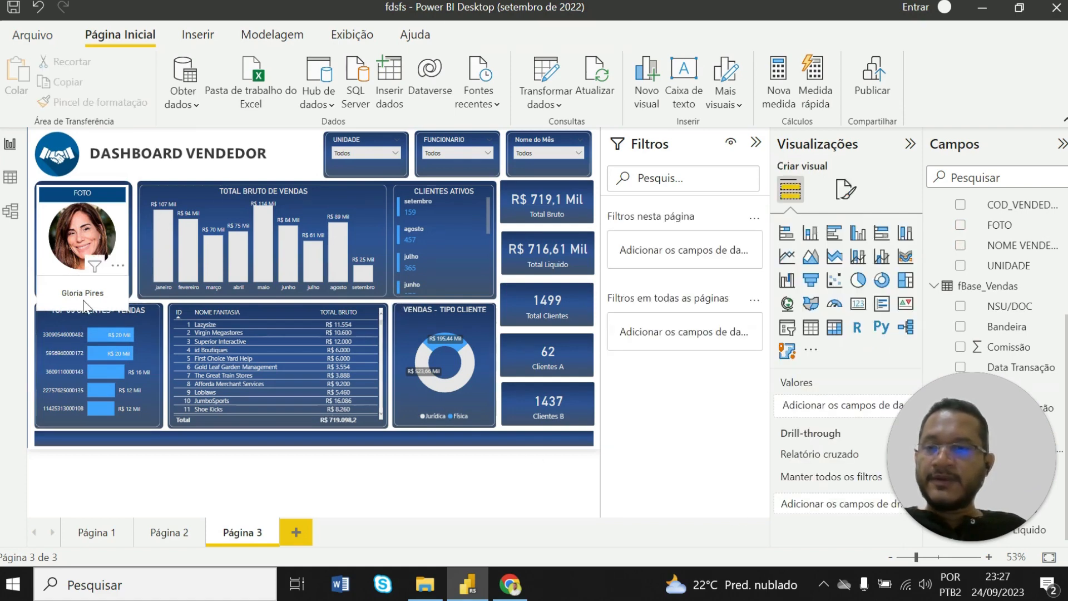
Reduce the name card's height so it fits inside the blue frame around the photo, and deselect it
{"action": "left_click", "coordinate": [80, 302]}
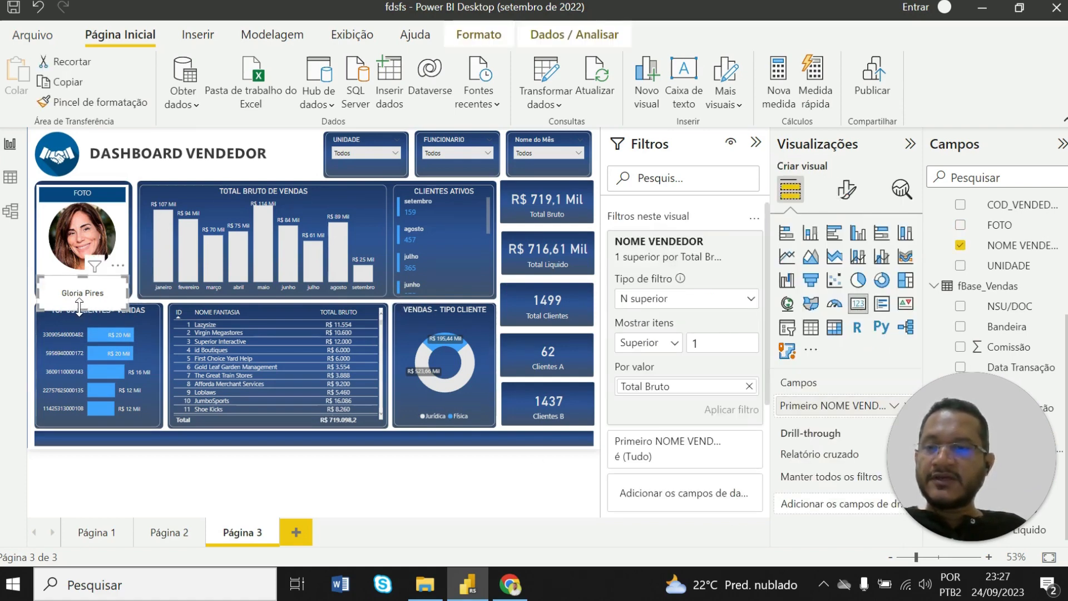
{"action": "left_click_drag", "start_coordinate": [79, 307], "coordinate": [79, 298]}
{"action": "left_click", "coordinate": [138, 283]}
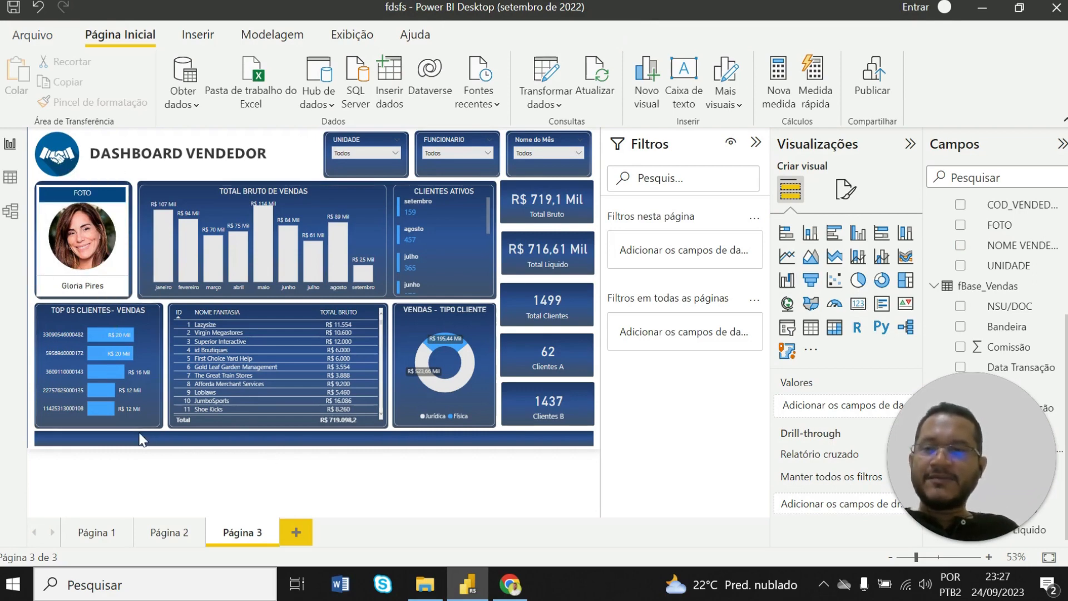
Filter the page by two different employees in the FUNCIONARIO slicer to check the photo and name, and clear the selection
{"action": "left_click", "coordinate": [459, 152]}
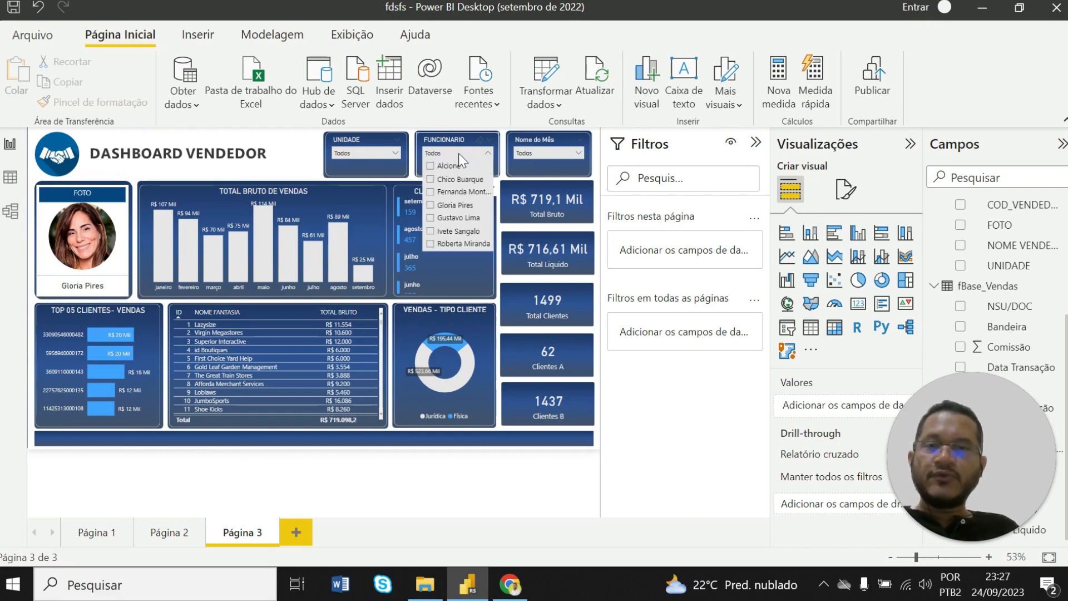
{"action": "left_click", "coordinate": [451, 167]}
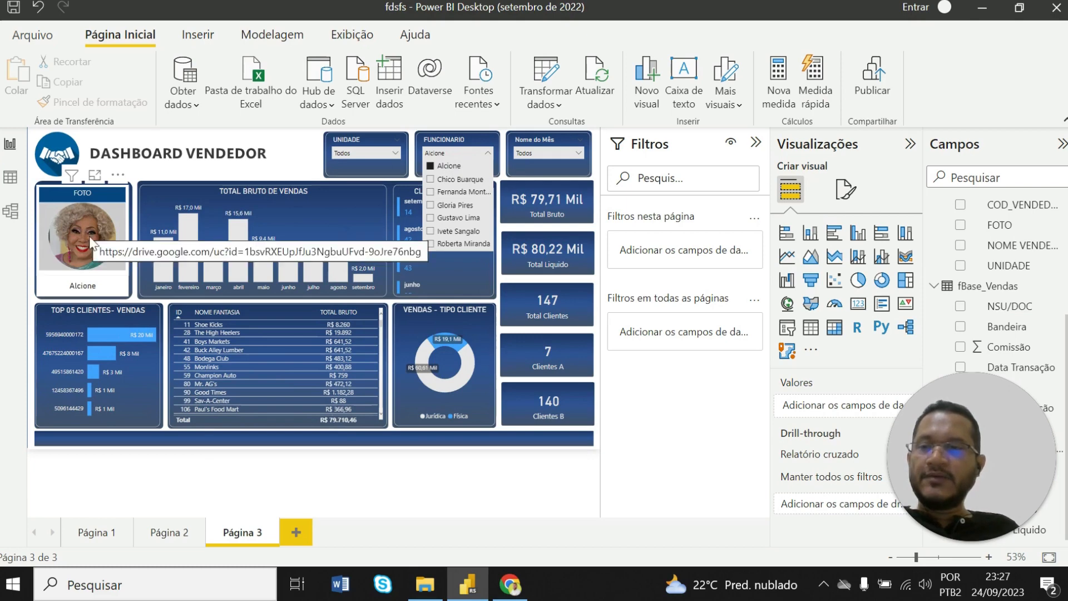
{"action": "left_click", "coordinate": [456, 218]}
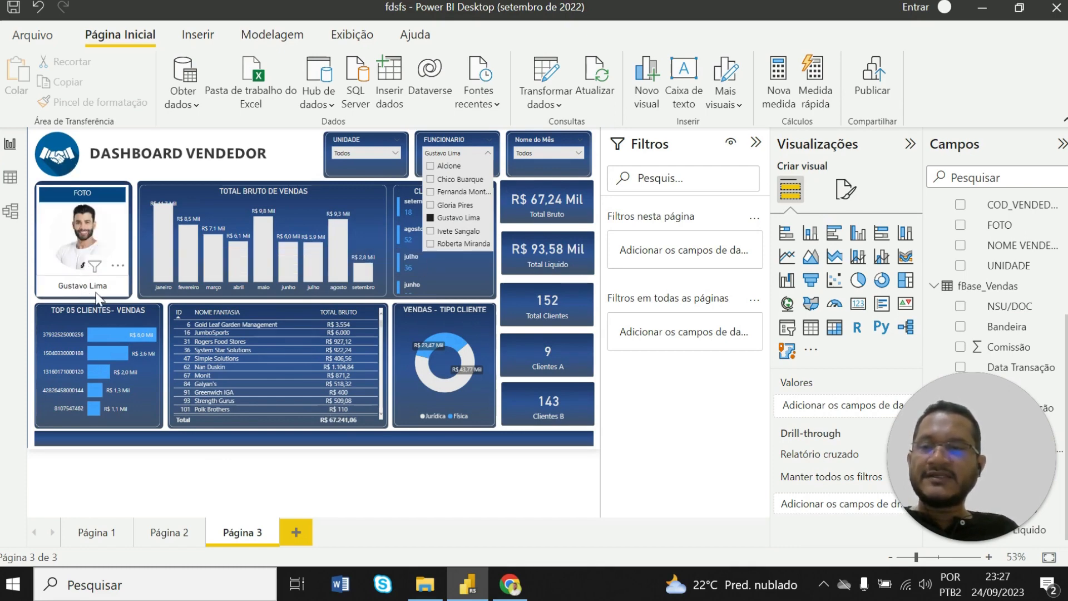
{"action": "left_click", "coordinate": [449, 221]}
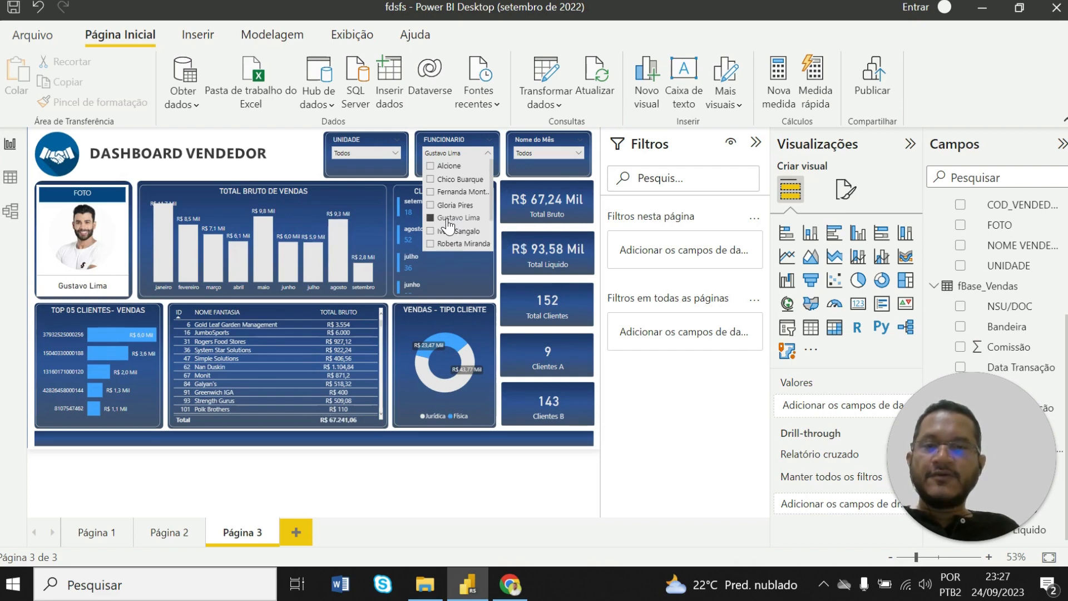
{"action": "left_click", "coordinate": [418, 479]}
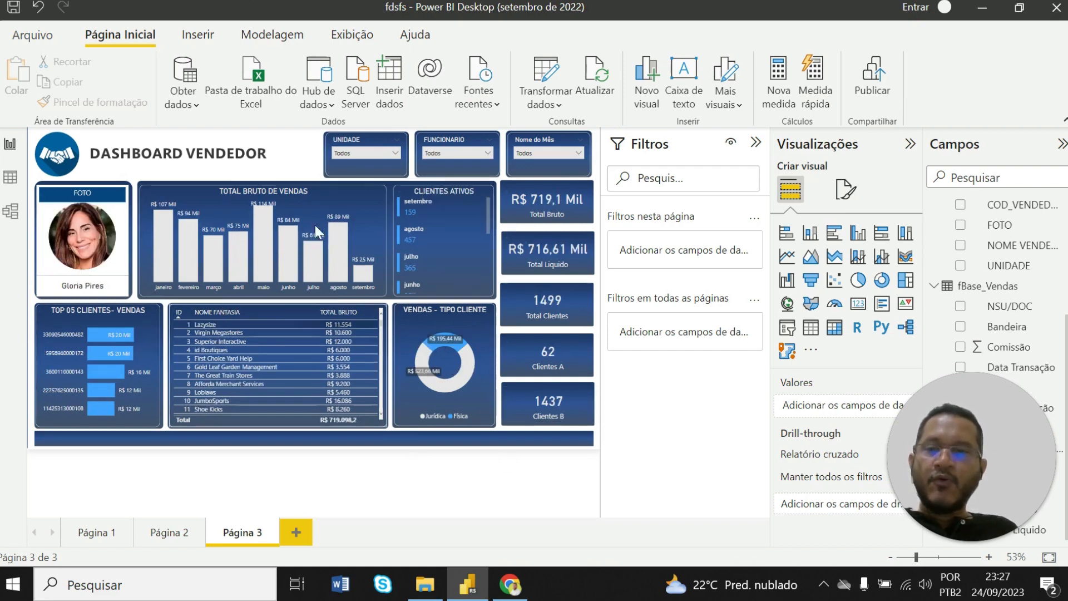